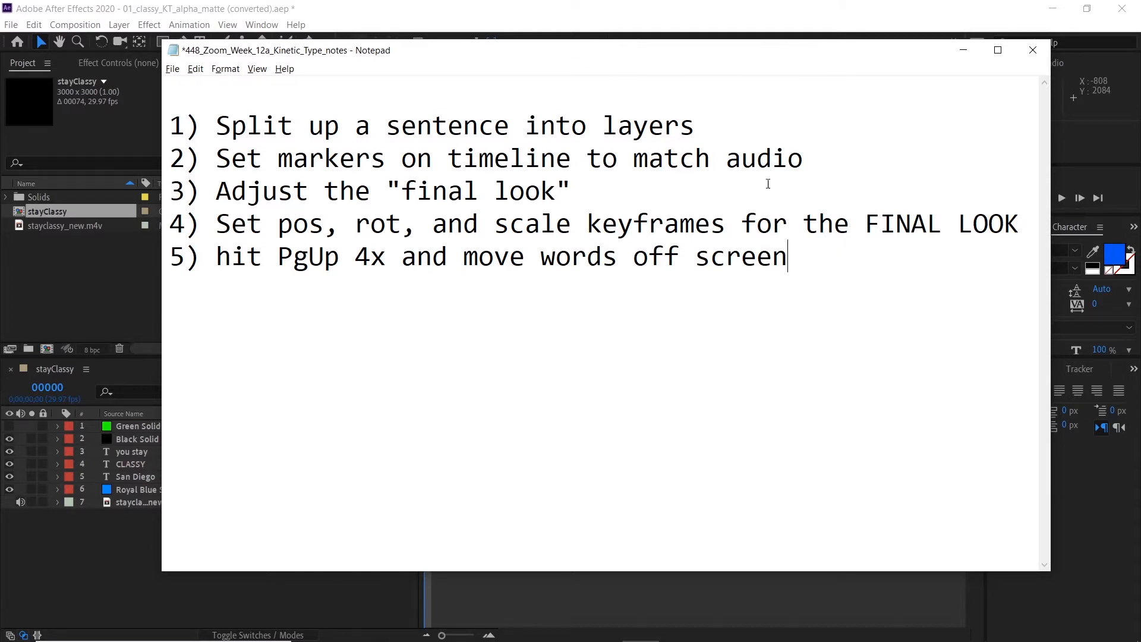
# Step: Highlight the first Notepad instruction, "Split up a sentence into layers", and switch back to After Effects
pyautogui.moveTo(717, 58); pyautogui.dragTo(700, 46)
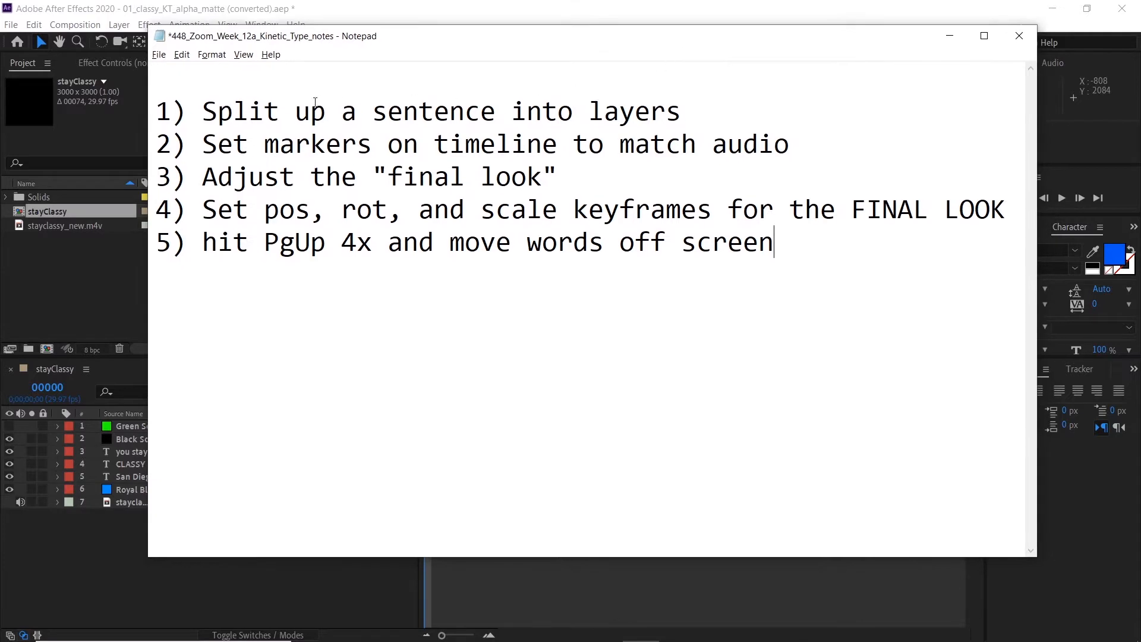
pyautogui.moveTo(203, 102); pyautogui.dragTo(668, 99)
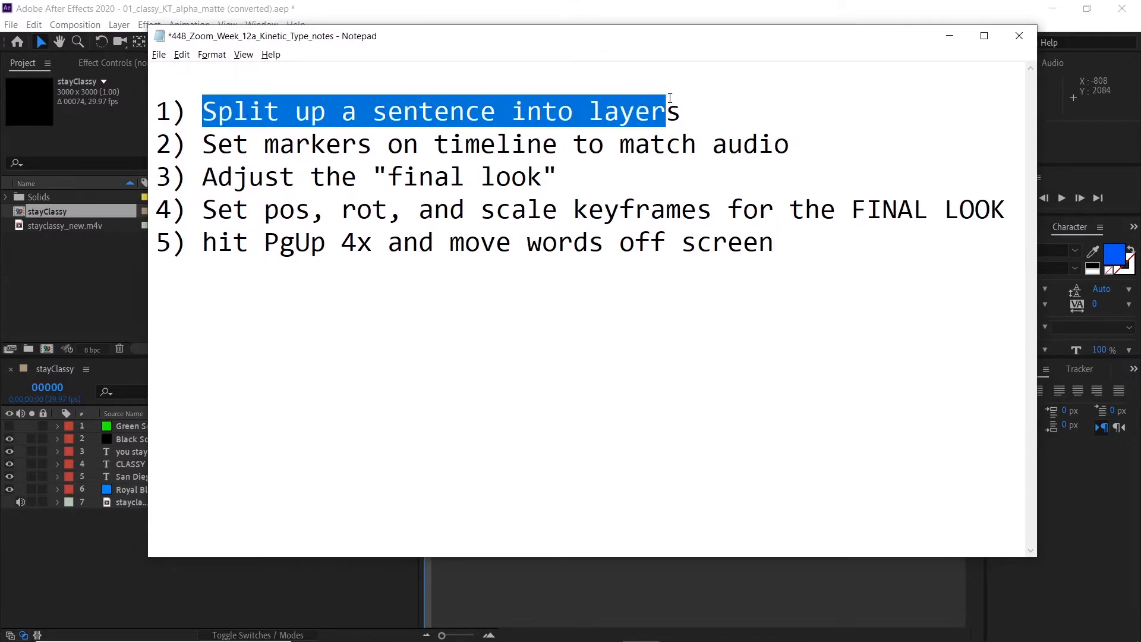
pyautogui.click(117, 564)
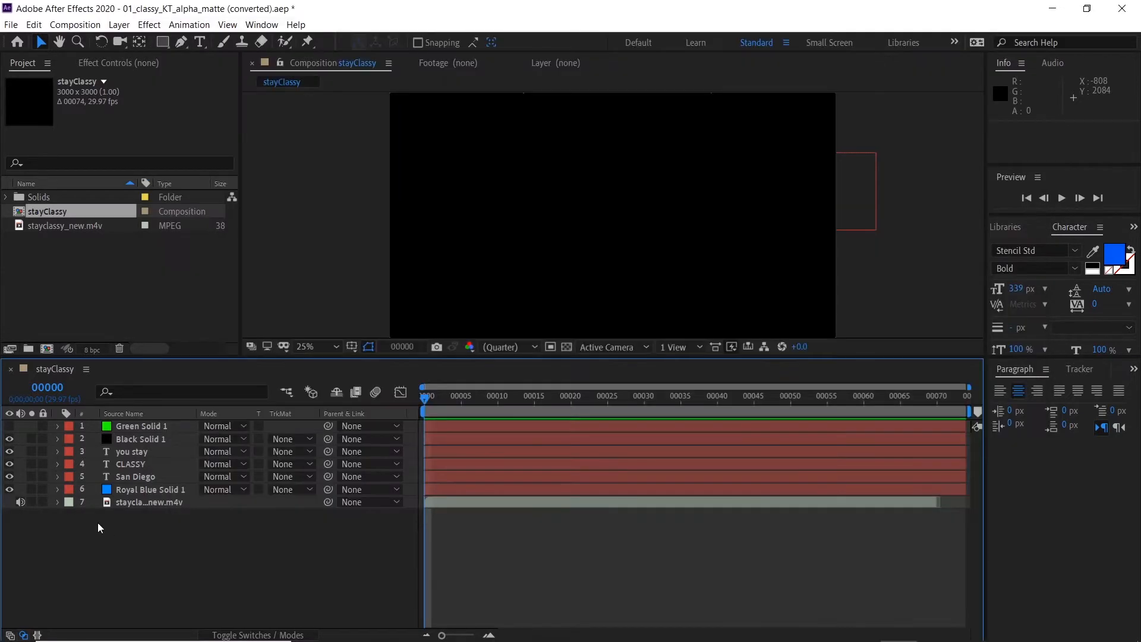
# Step: Reveal the audio waveform of the stayclassy_new.m4v layer and preview the composition's playback
pyautogui.click(58, 502)
pyautogui.click(71, 515)
pyautogui.click(82, 541)
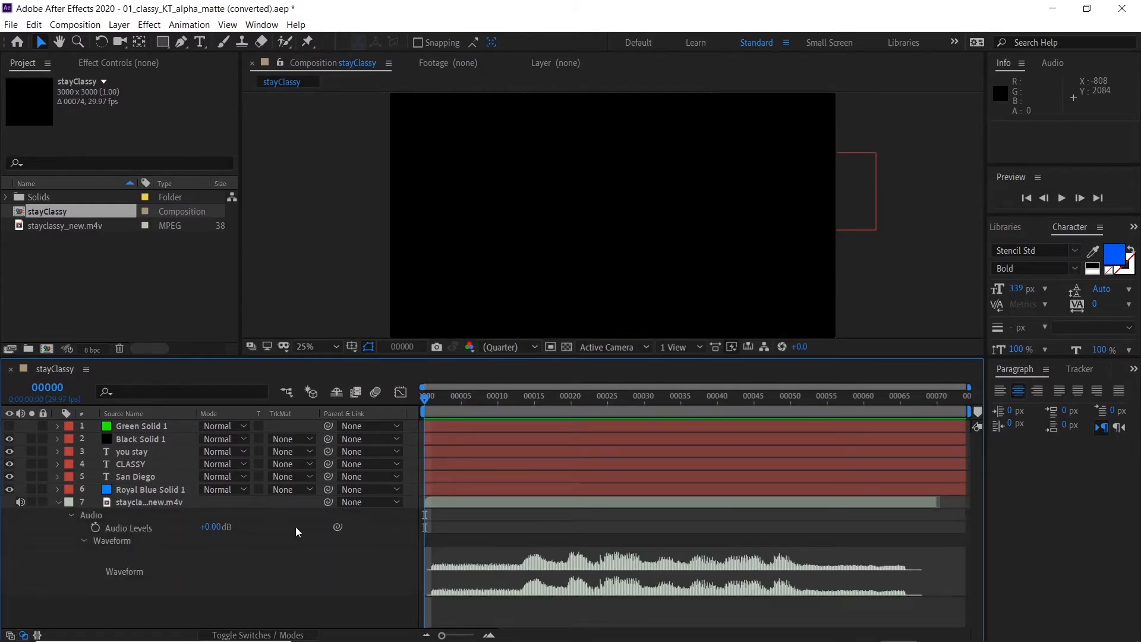
pyautogui.press('space')
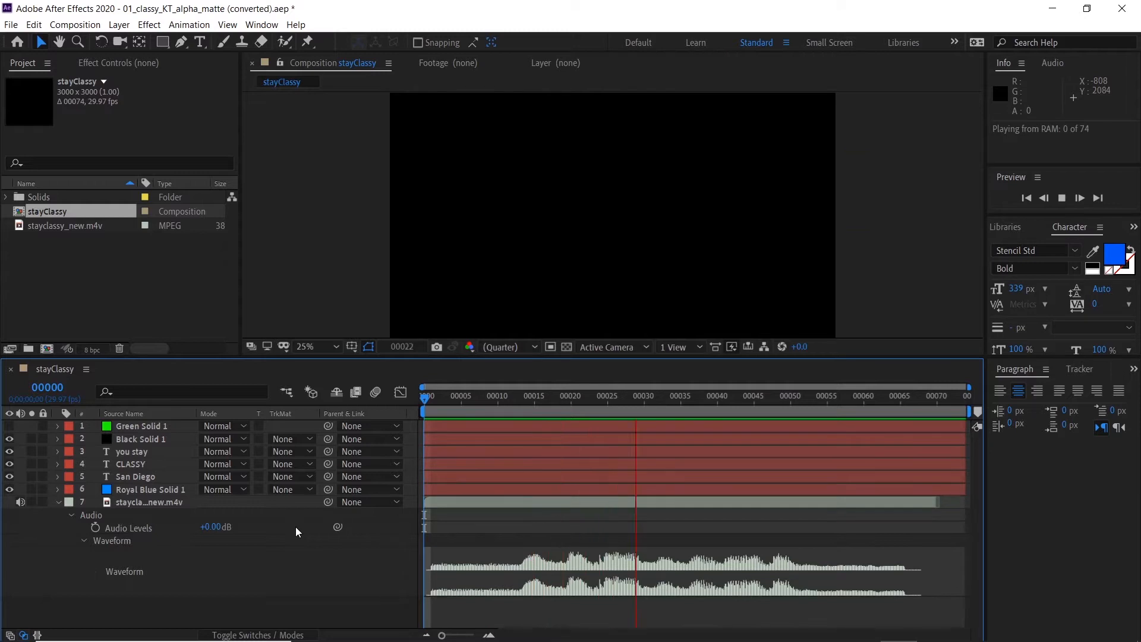
pyautogui.press('space')
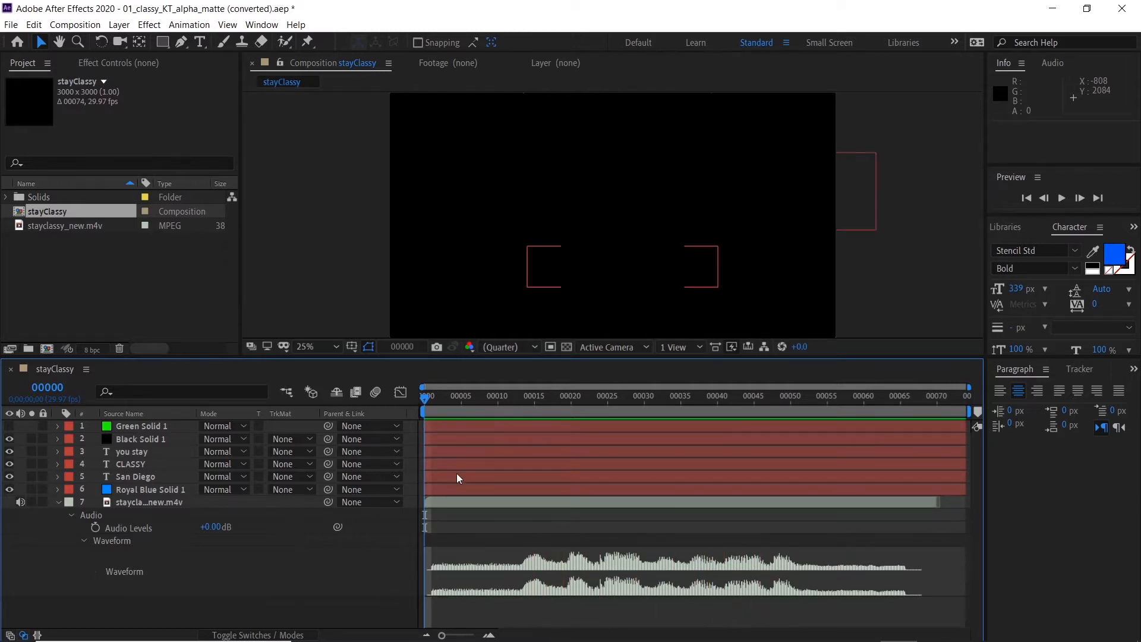
# Step: Hide the Black Solid 1 layer that covers the text
pyautogui.click(10, 438)
pyautogui.scroll(-2, 629, 167)
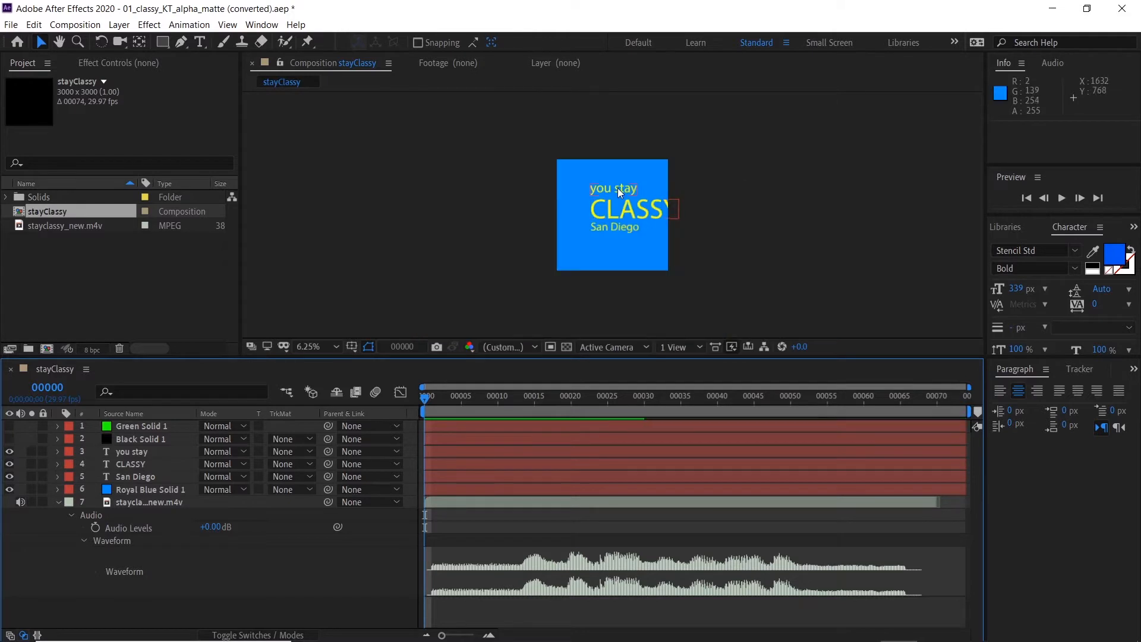
pyautogui.scroll(1, 618, 188)
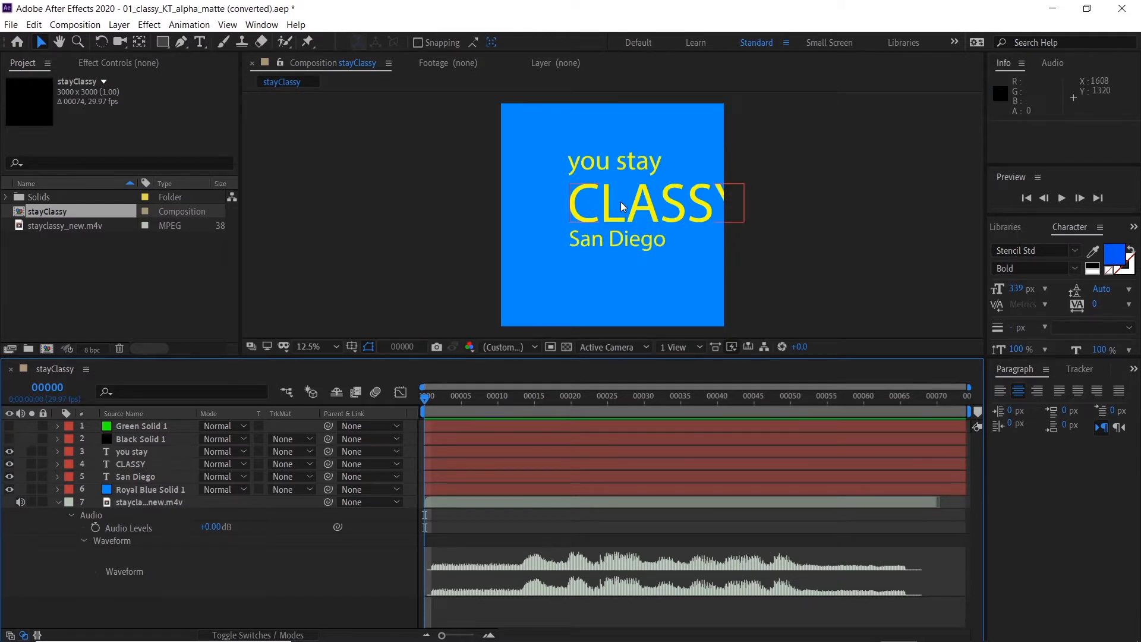
# Step: Nudge the "you stay", CLASSY and San Diego text layers together leftward until CLASSY fits inside the composition
pyautogui.click(158, 452)
pyautogui.keyDown('shift'); pyautogui.click(144, 477); pyautogui.keyUp('shift')
pyautogui.hotkey('shift', 'Left')
pyautogui.hotkey('shift', 'Left')
pyautogui.hotkey('shift', 'Left')
pyautogui.hotkey('shift', 'Left')
pyautogui.hotkey('shift', 'Left')
pyautogui.hotkey('shift', 'Left')
pyautogui.hotkey('shift', 'Left')
pyautogui.hotkey('shift', 'Left')
pyautogui.hotkey('shift', 'Left')
pyautogui.hotkey('shift', 'Left')
pyautogui.hotkey('shift', 'Left')
pyautogui.hotkey('shift', 'Left')
pyautogui.hotkey('shift', 'Left')
pyautogui.hotkey('shift', 'Left')
pyautogui.hotkey('shift', 'Left')
pyautogui.hotkey('shift', 'Left')
pyautogui.hotkey('shift', 'Left')
pyautogui.hotkey('shift', 'Left')
pyautogui.hotkey('shift', 'Left')
pyautogui.hotkey('shift', 'Left')
pyautogui.hotkey('shift', 'Left')
pyautogui.hotkey('shift', 'Left')
pyautogui.hotkey('shift', 'Left')
pyautogui.hotkey('shift', 'Left')
pyautogui.hotkey('shift', 'Left')
pyautogui.hotkey('shift', 'Left')
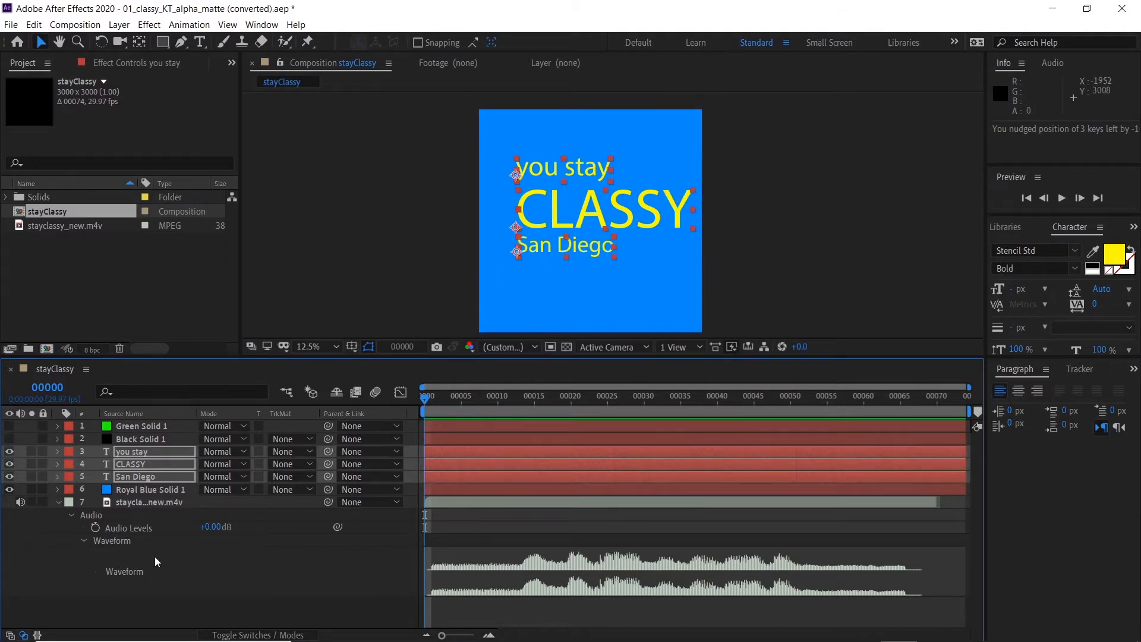
pyautogui.click(136, 591)
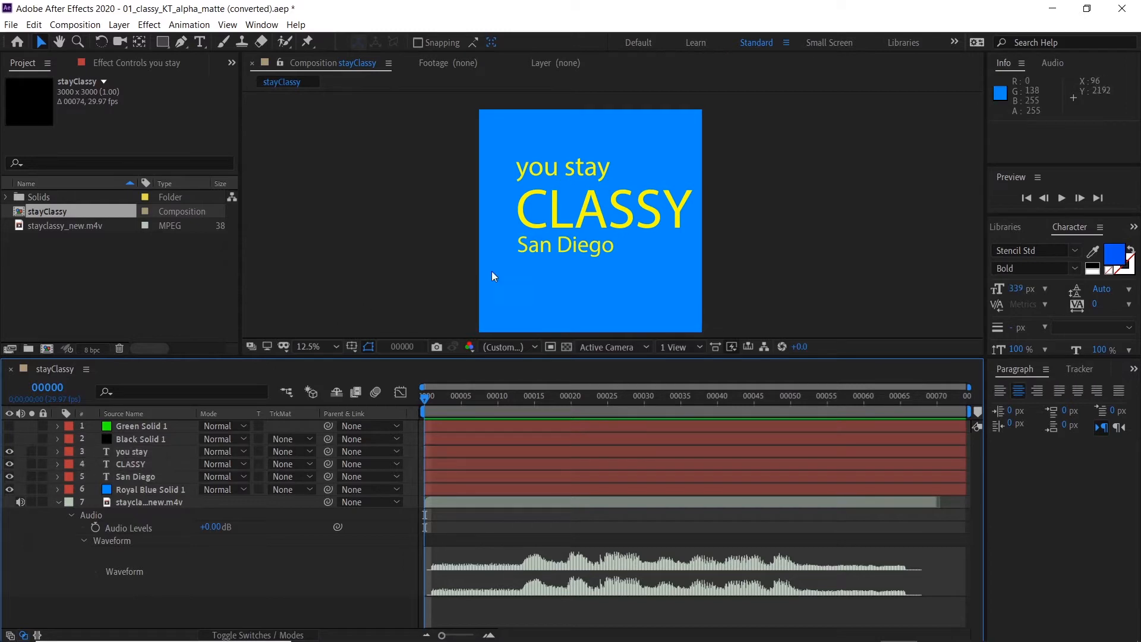
# Step: Switch to Notepad, highlight the second instruction, "Set markers on timeline to match audio", and return to After Effects
pyautogui.hotkey('alt', 'Tab')
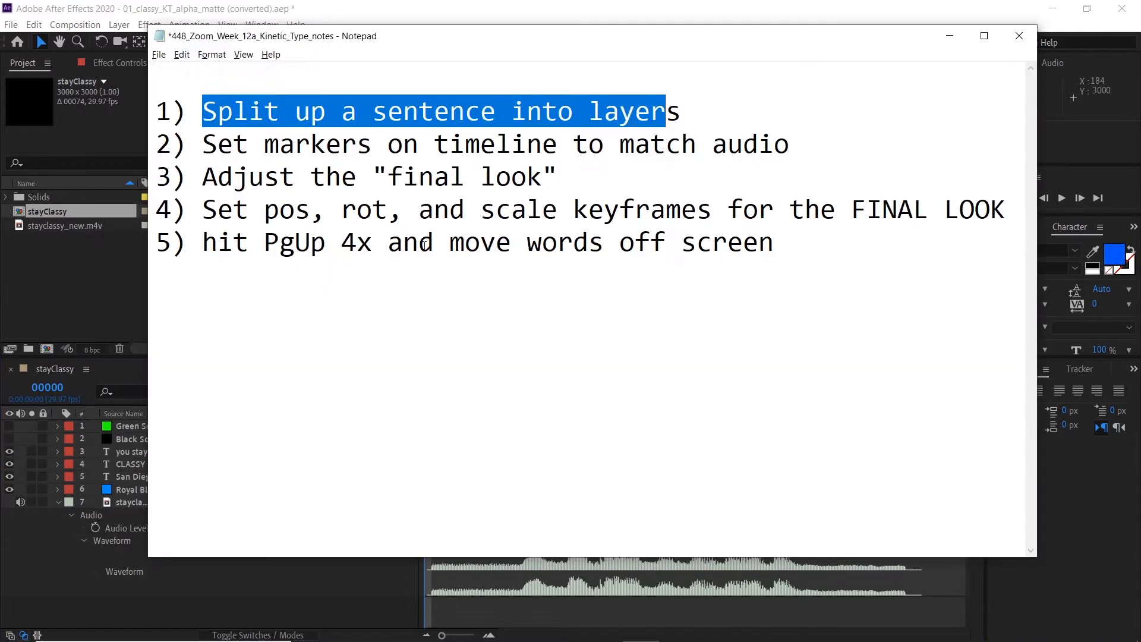
pyautogui.click(695, 126)
pyautogui.moveTo(781, 146); pyautogui.dragTo(226, 148)
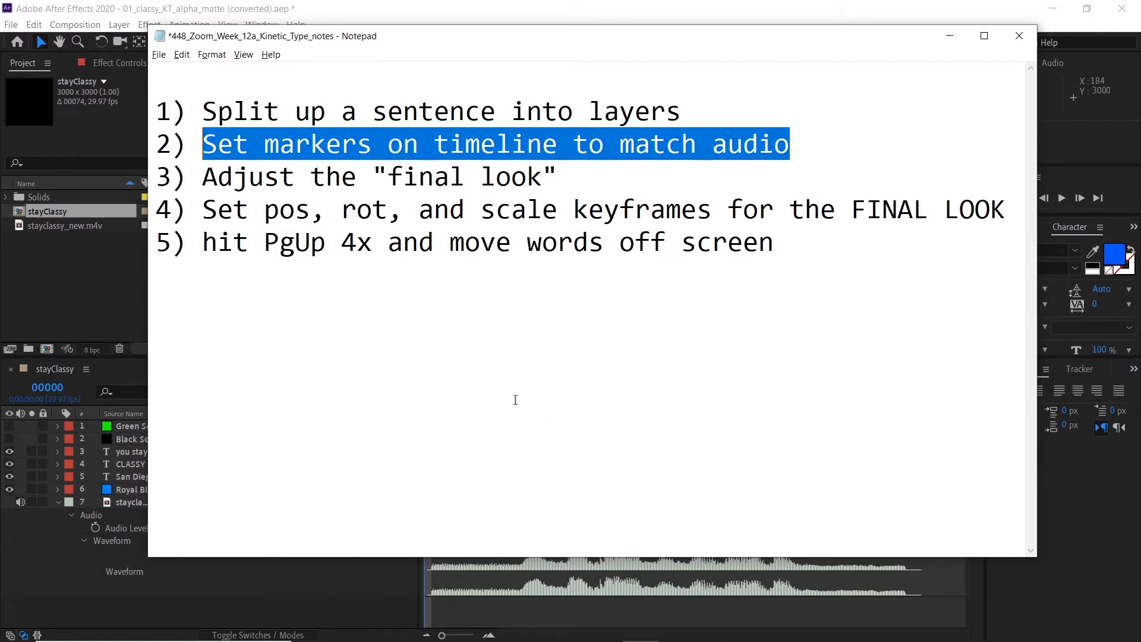
pyautogui.click(325, 601)
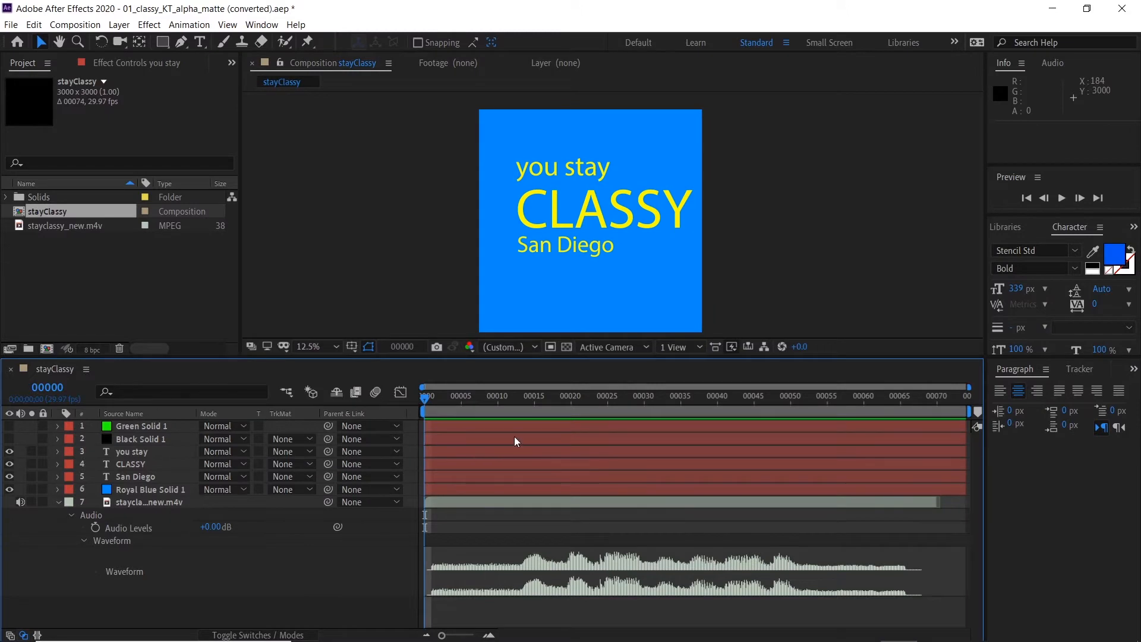
# Step: Add composition markers 1, 2 and 3 at frames 13, 24 and 36 to match the phrases in the audio waveform
pyautogui.moveTo(420, 400); pyautogui.dragTo(513, 405)
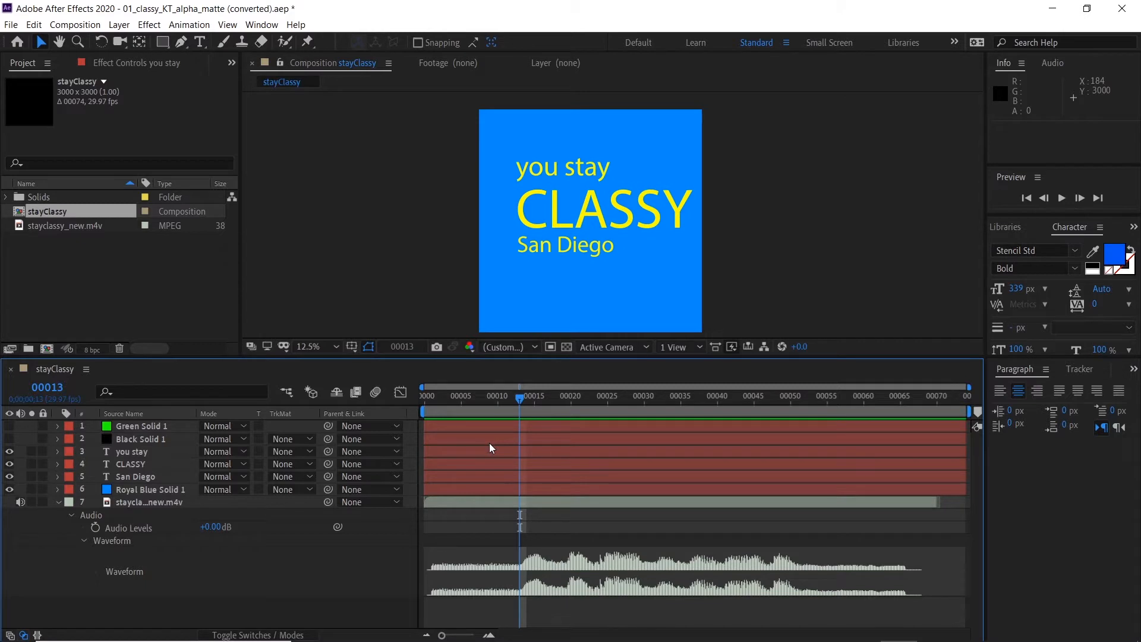
pyautogui.hotkey('shift', '1')
pyautogui.moveTo(524, 398); pyautogui.dragTo(598, 415)
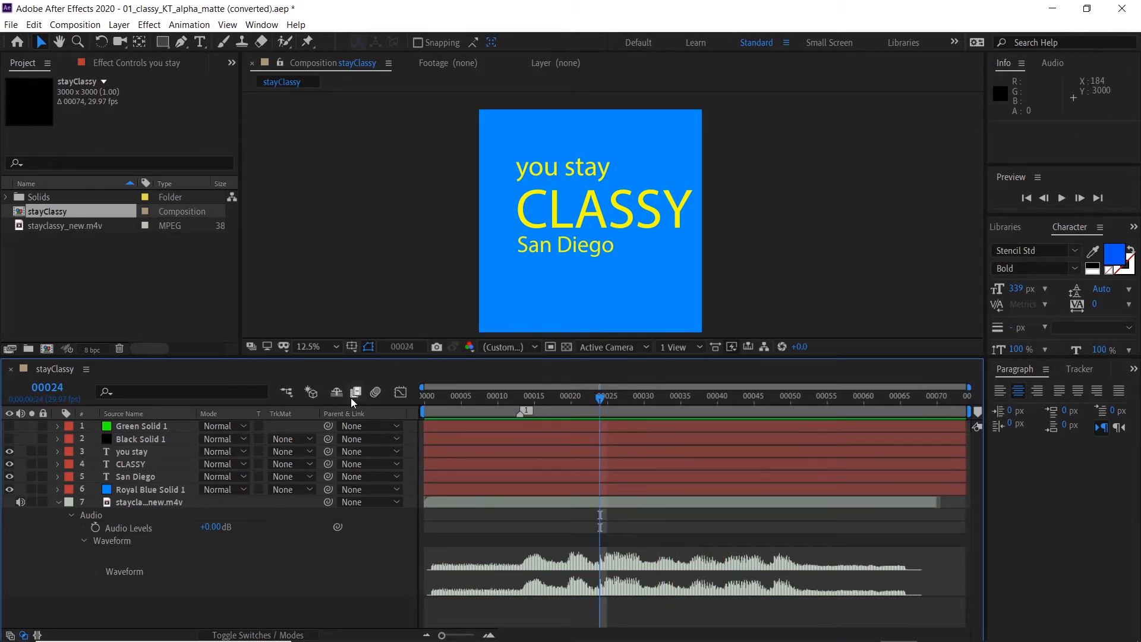
pyautogui.press('KP_Multiply')
pyautogui.click(138, 464)
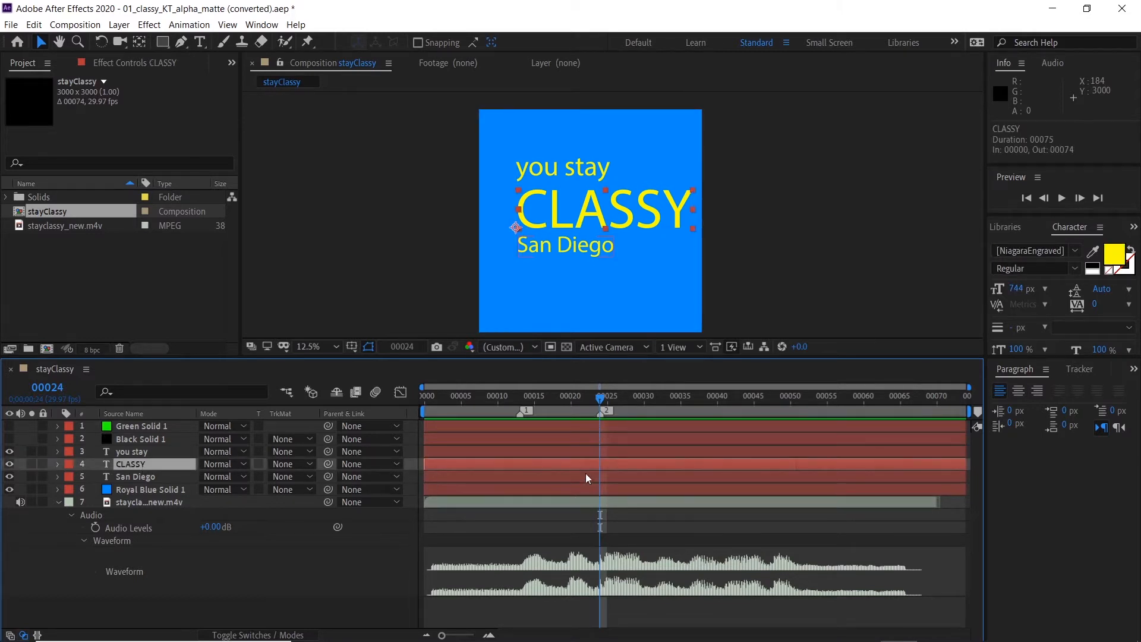
pyautogui.moveTo(600, 398); pyautogui.dragTo(702, 436)
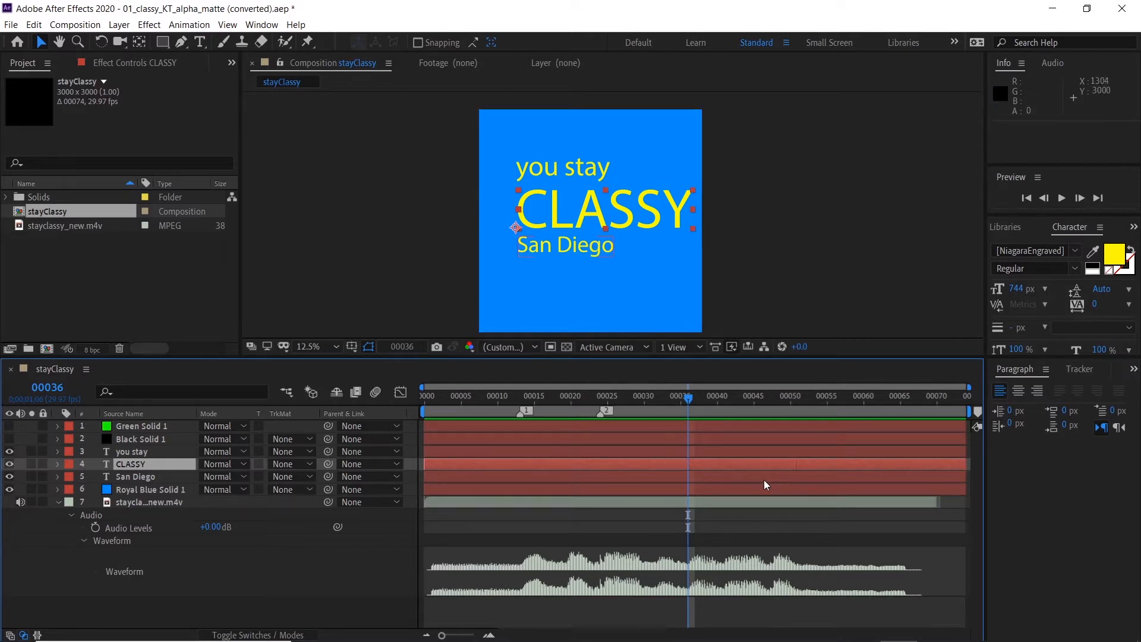
pyautogui.hotkey('shift', '3')
# Step: Switch to Notepad, highlight the third instruction, Adjust the "final look", and return to After Effects
pyautogui.hotkey('alt', 'Tab')
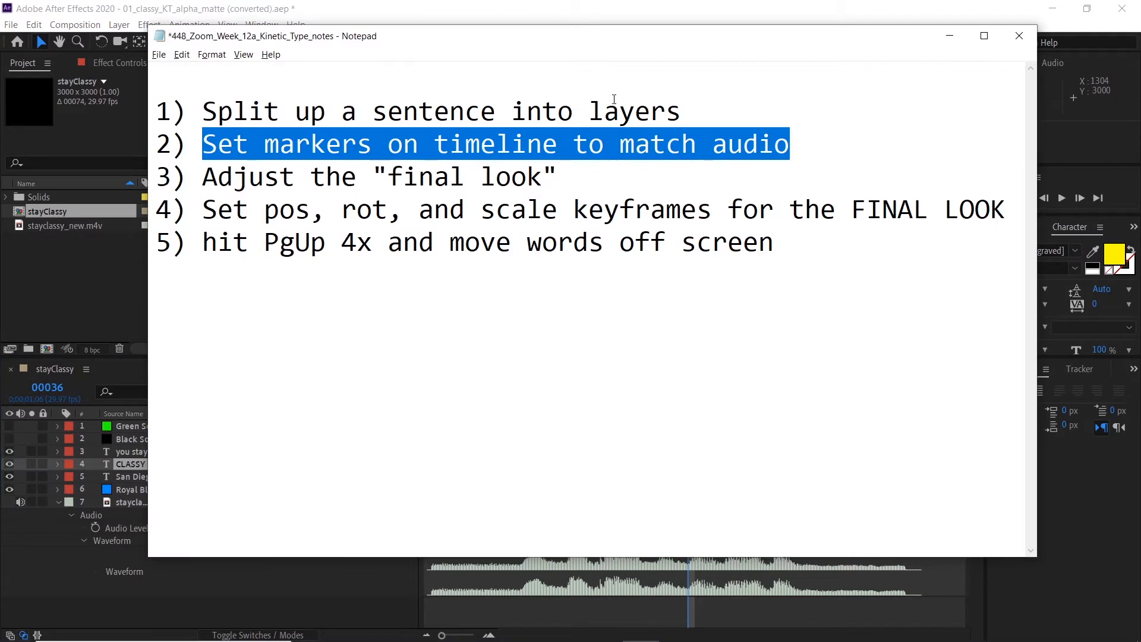
pyautogui.click(577, 162)
pyautogui.moveTo(573, 172); pyautogui.dragTo(202, 169)
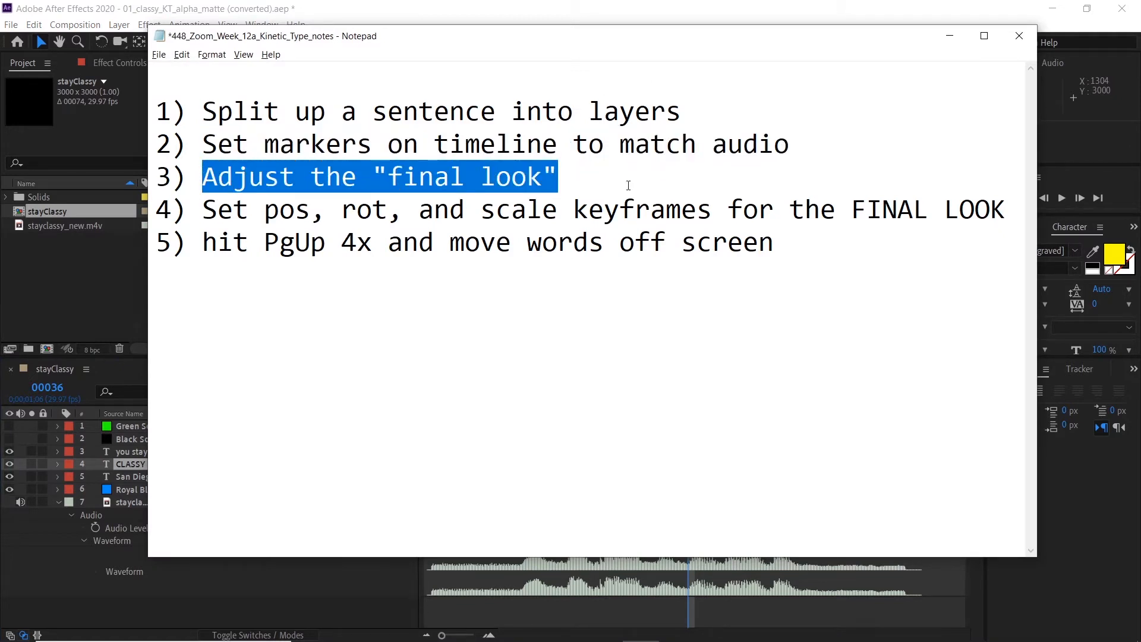
pyautogui.hotkey('alt', 'Tab')
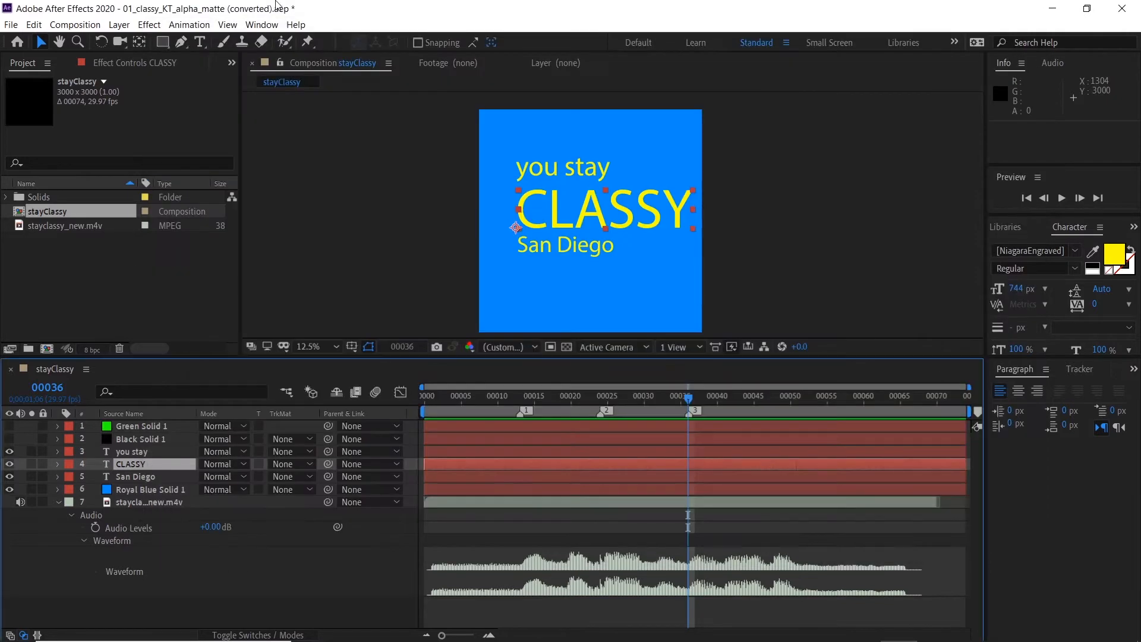
# Step: Stretch the "you stay" text layer taller, giving it a final scale of 100% wide and 121% high
pyautogui.click(137, 452)
pyautogui.scroll(2, 593, 194)
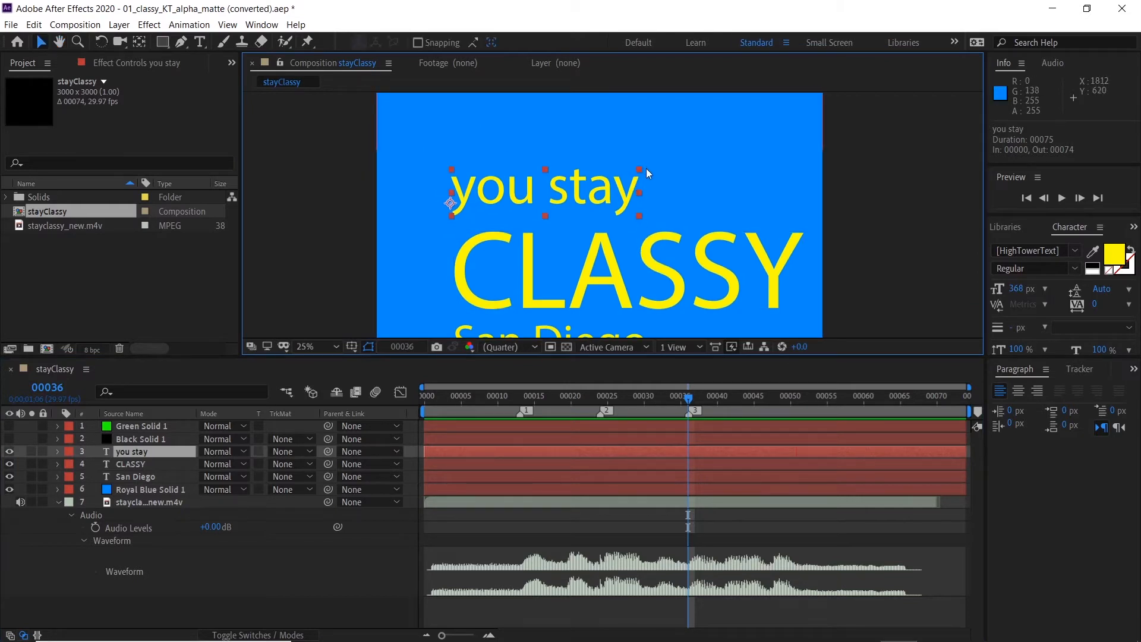
pyautogui.moveTo(641, 172); pyautogui.dragTo(687, 162)
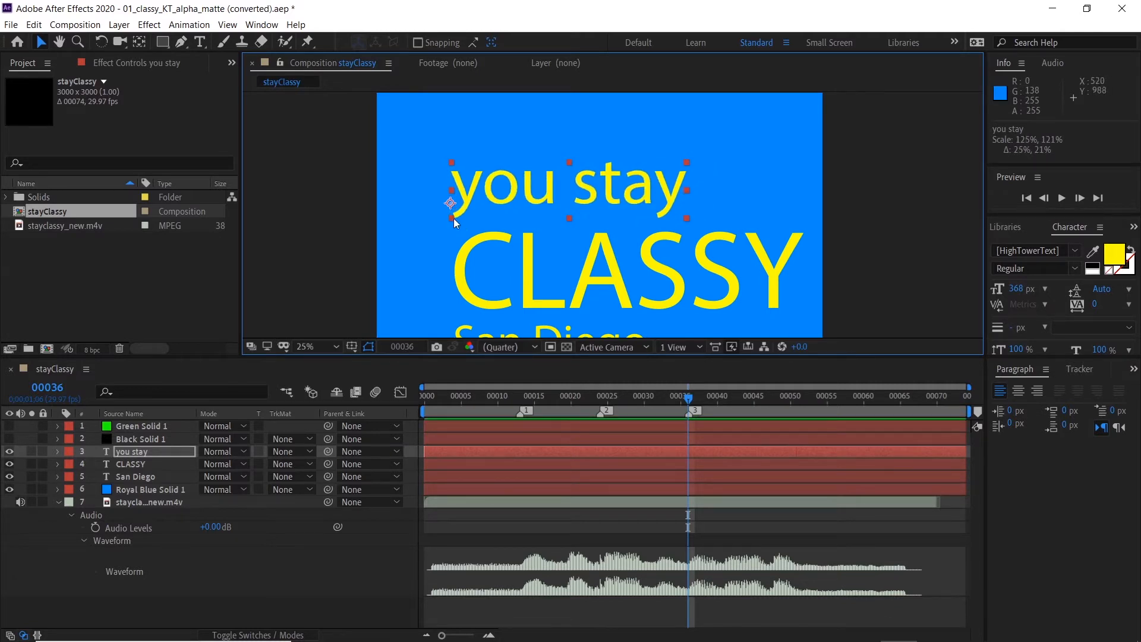
pyautogui.moveTo(454, 219); pyautogui.dragTo(454, 191)
pyautogui.hotkey('ctrl', 'z')
pyautogui.moveTo(687, 160); pyautogui.dragTo(644, 159)
# Step: Make the Green Solid 1 layer visible over the text
pyautogui.press(',')
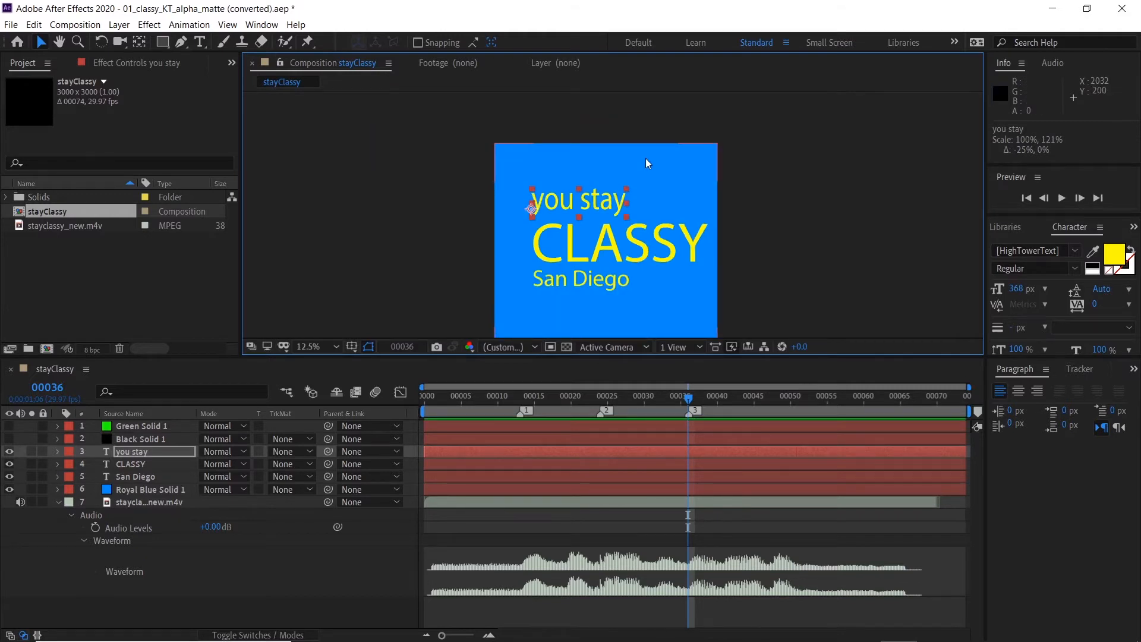
pyautogui.press(',')
pyautogui.press('h')
pyautogui.moveTo(640, 214); pyautogui.dragTo(620, 189)
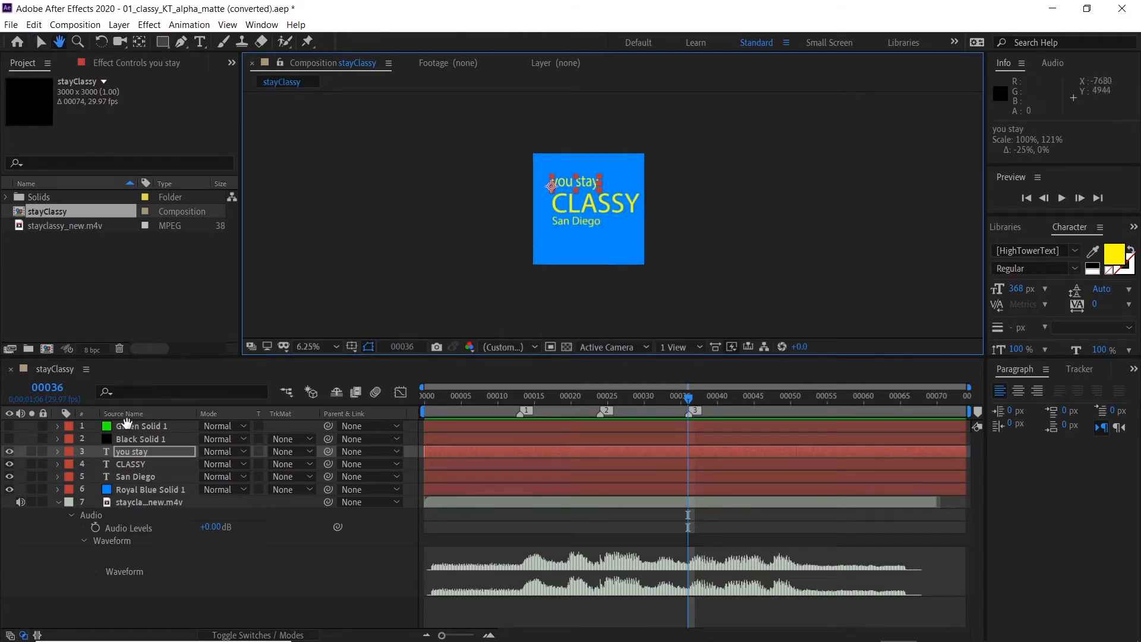
pyautogui.click(122, 447)
pyautogui.press('v')
pyautogui.click(123, 440)
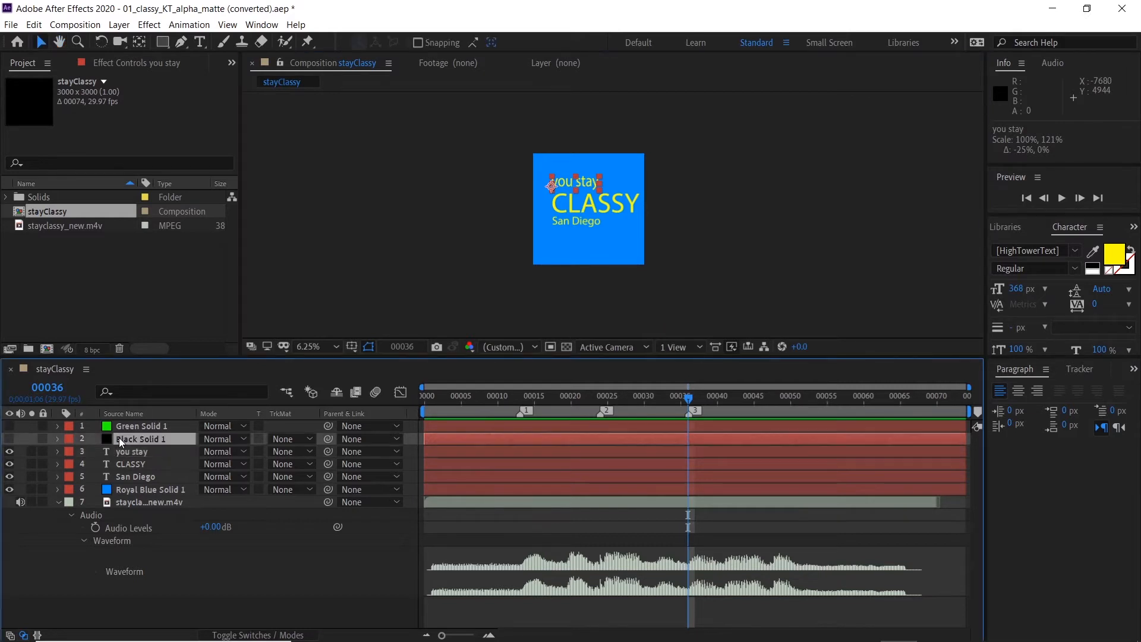
pyautogui.click(122, 428)
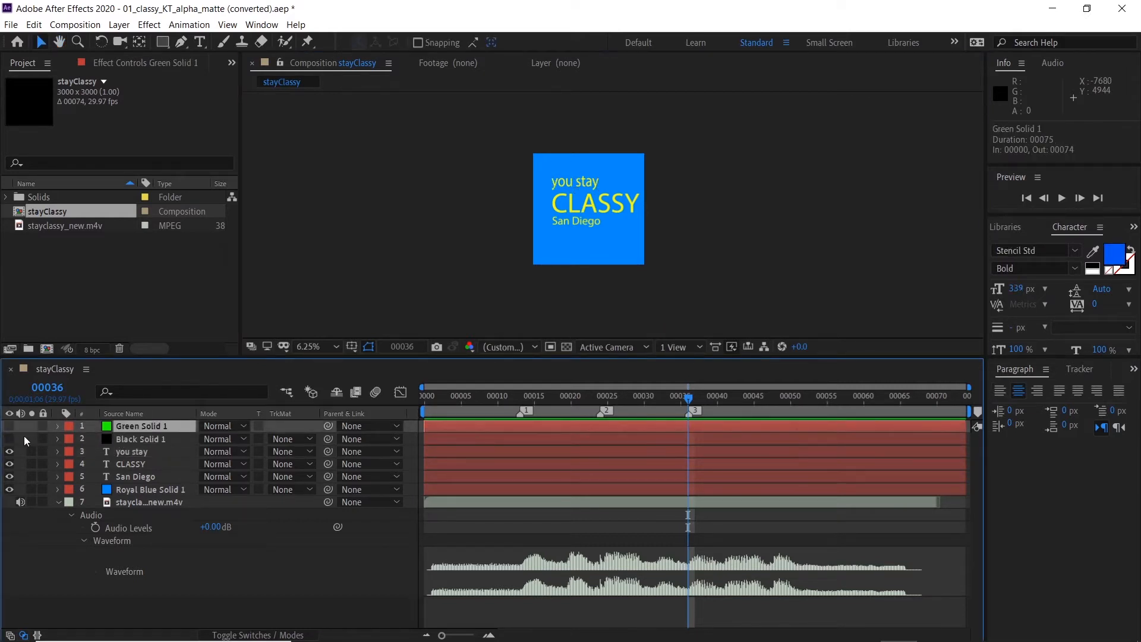
pyautogui.click(9, 427)
# Step: Make the Black Solid 1 layer visible again beneath the green solid
pyautogui.scroll(4, 574, 205)
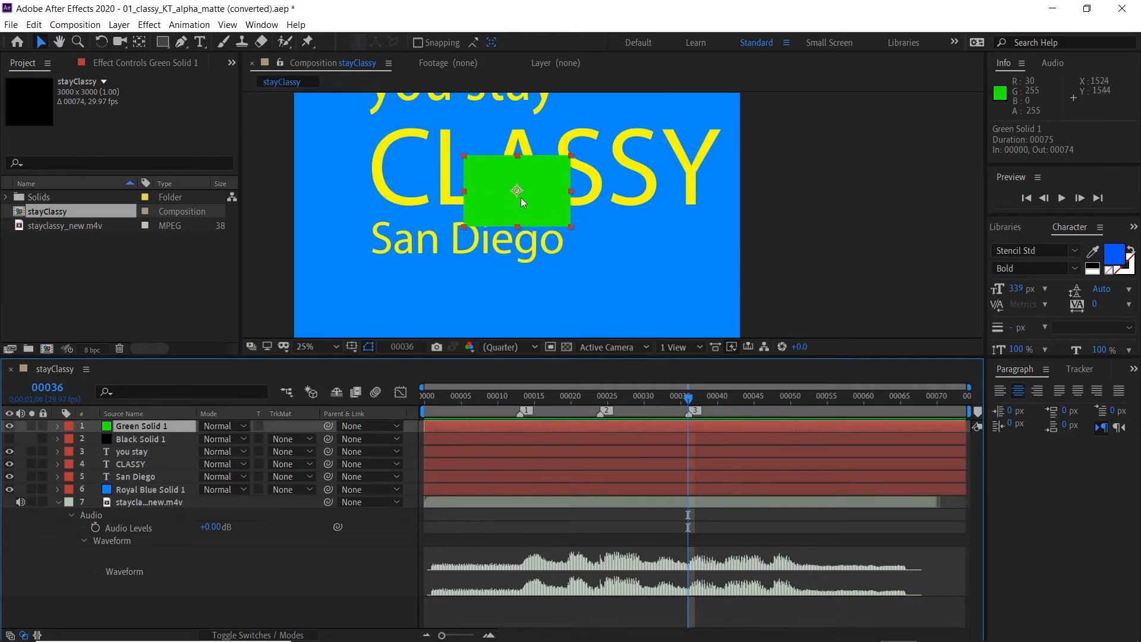
pyautogui.scroll(-2, 559, 199)
pyautogui.hotkey('ctrl', 'shift', 'a')
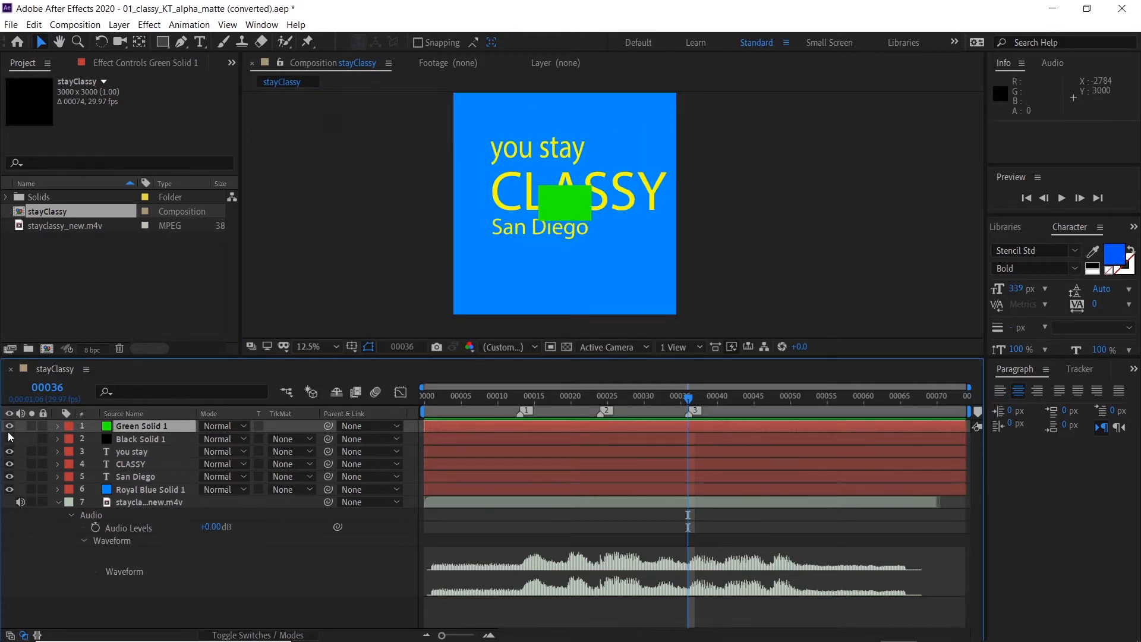
pyautogui.click(9, 439)
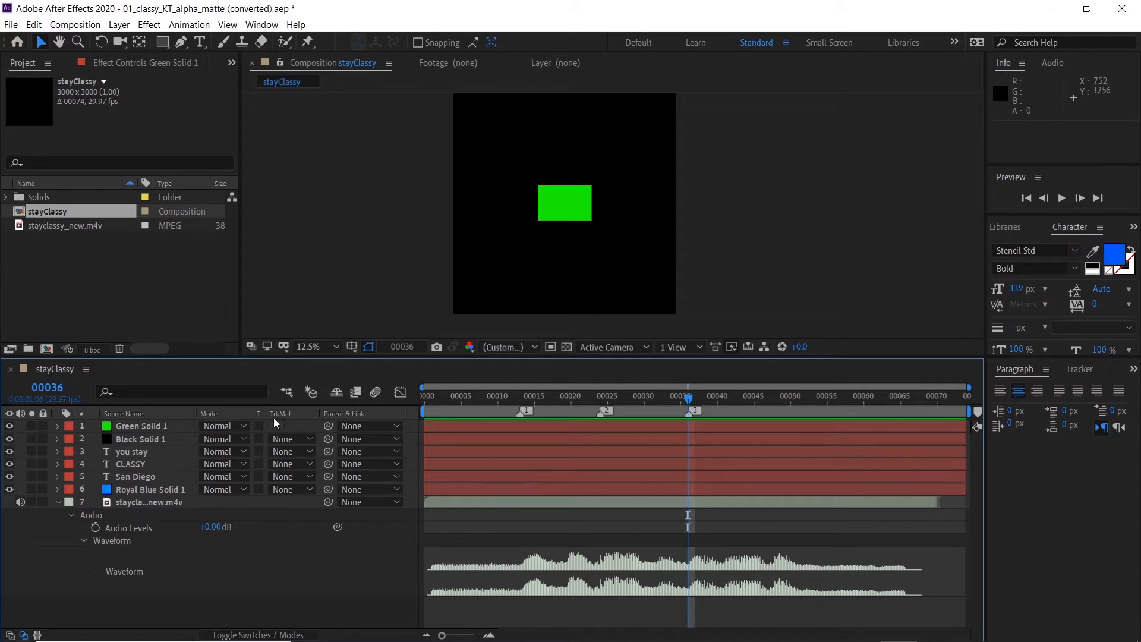
# Step: Set the Black Solid 1 layer's track matte to Alpha Inverted, using Green Solid 1 as the matte
pyautogui.click(168, 438)
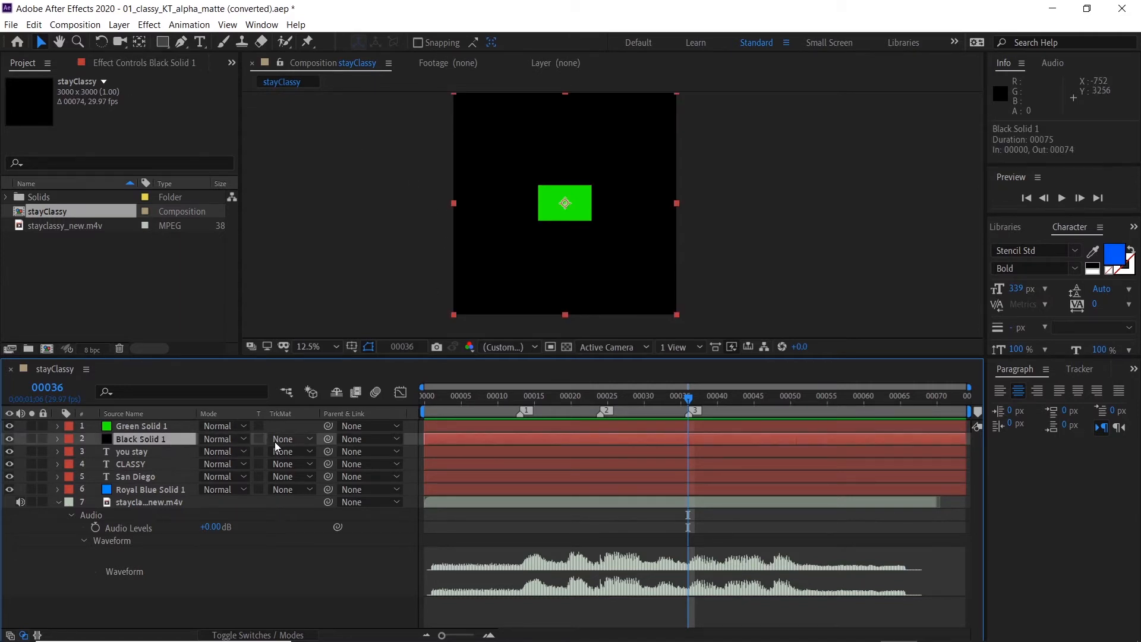
pyautogui.click(277, 440)
pyautogui.click(286, 483)
pyautogui.scroll(2, 537, 222)
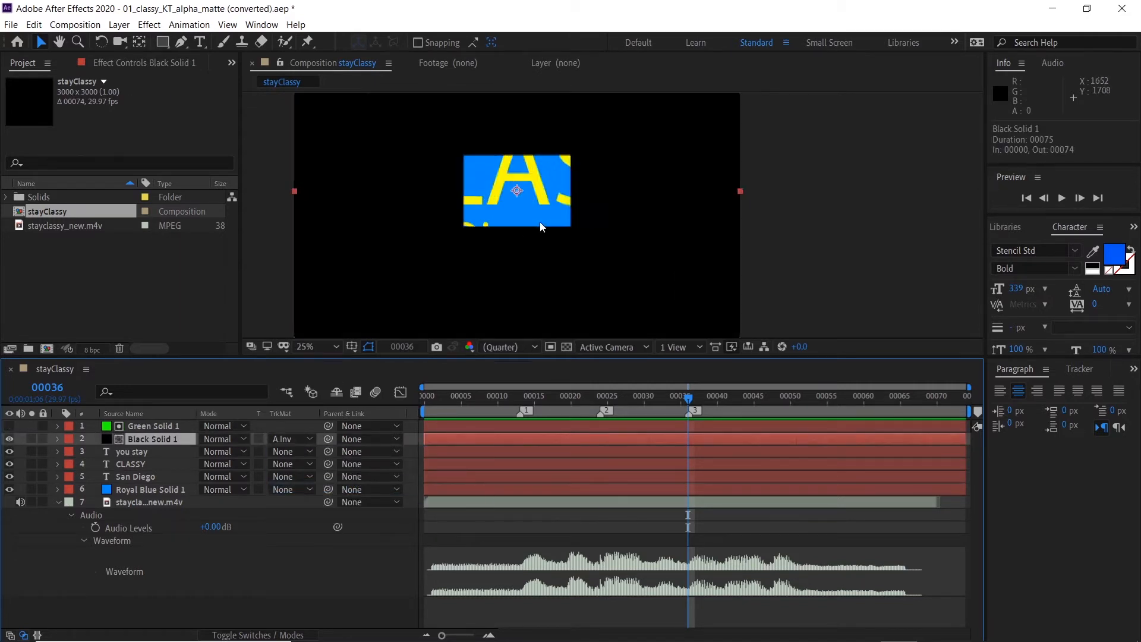
# Step: Lower the Black Solid 1 layer's opacity to 58%
pyautogui.scroll(-1, 524, 224)
pyautogui.moveTo(519, 213); pyautogui.dragTo(542, 240)
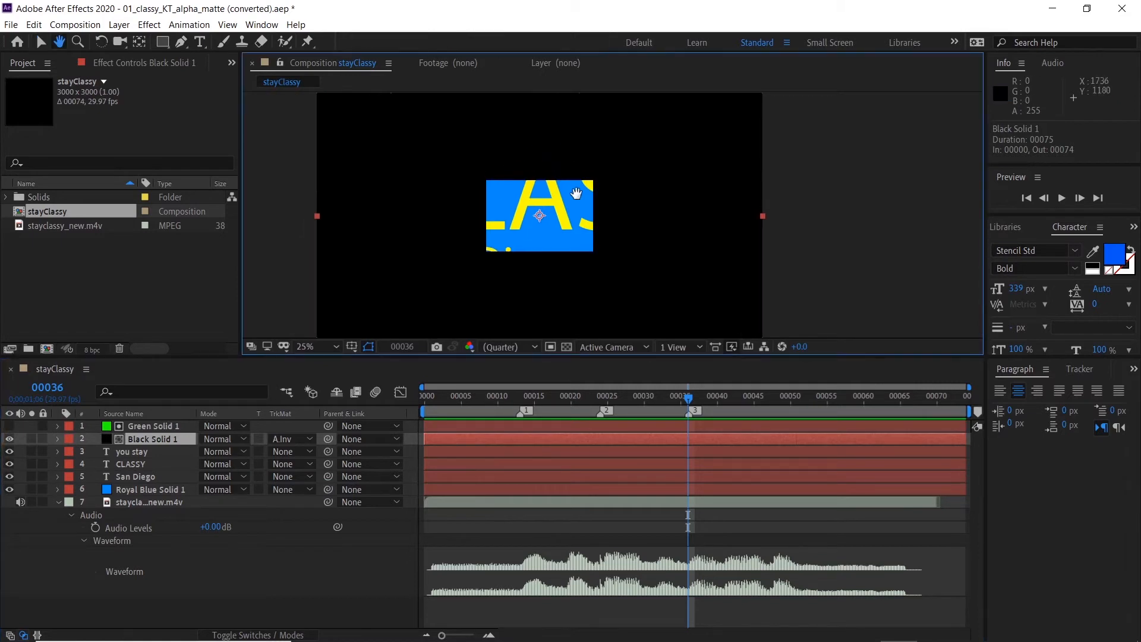
pyautogui.press('t')
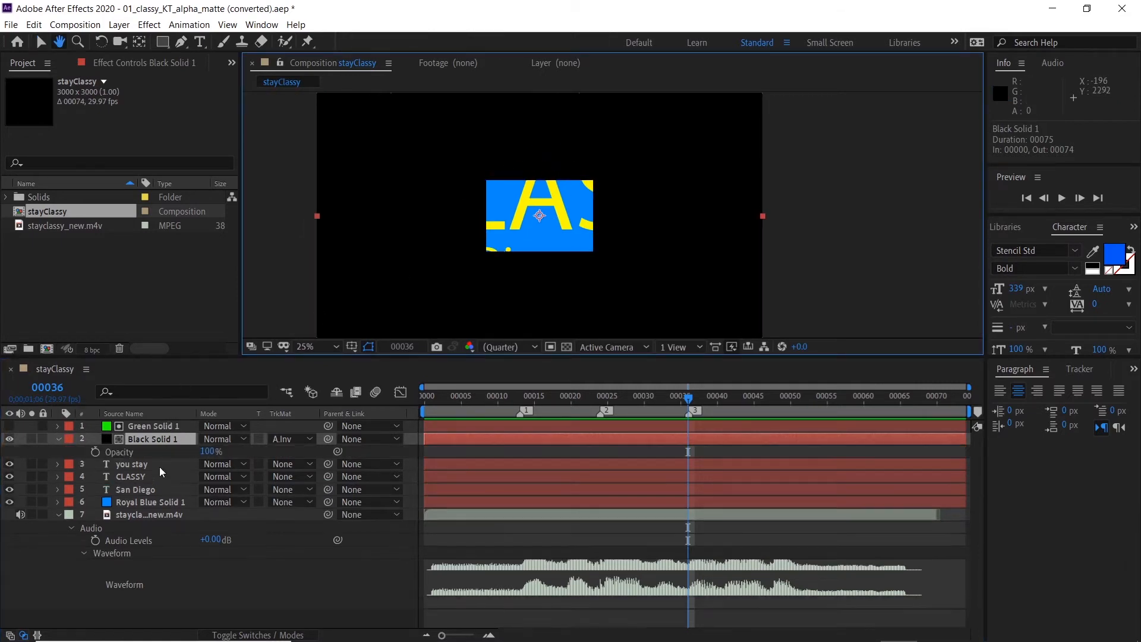
pyautogui.press('v')
pyautogui.moveTo(206, 451); pyautogui.dragTo(171, 454)
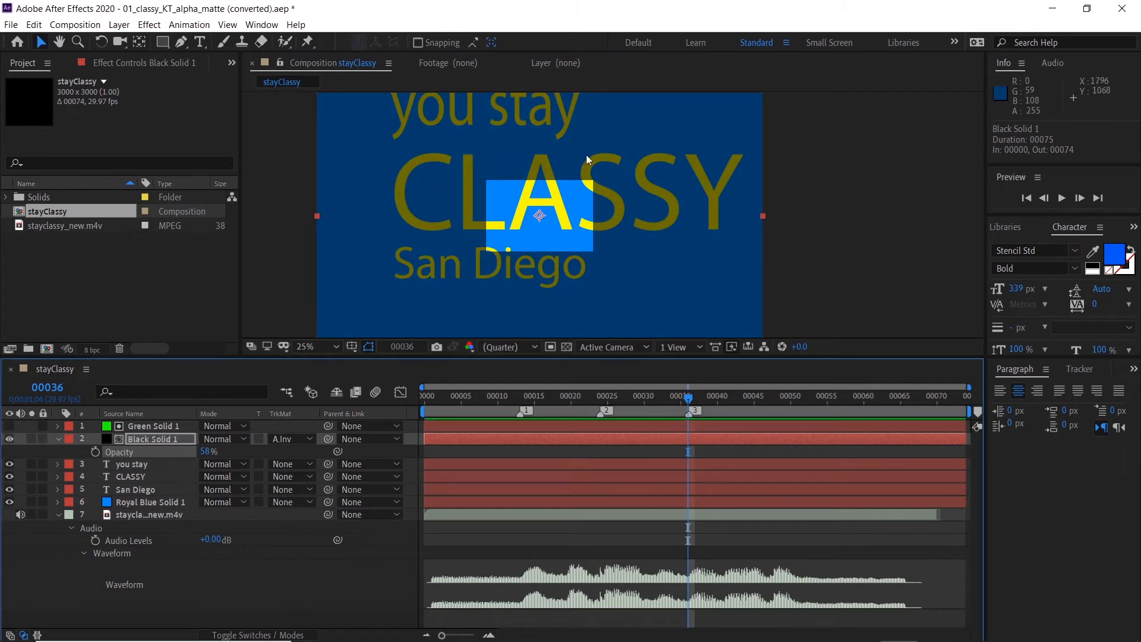
pyautogui.scroll(1, 493, 231)
pyautogui.scroll(-2, 494, 231)
pyautogui.press('space')
pyautogui.moveTo(544, 213); pyautogui.dragTo(528, 230)
pyautogui.press('.')
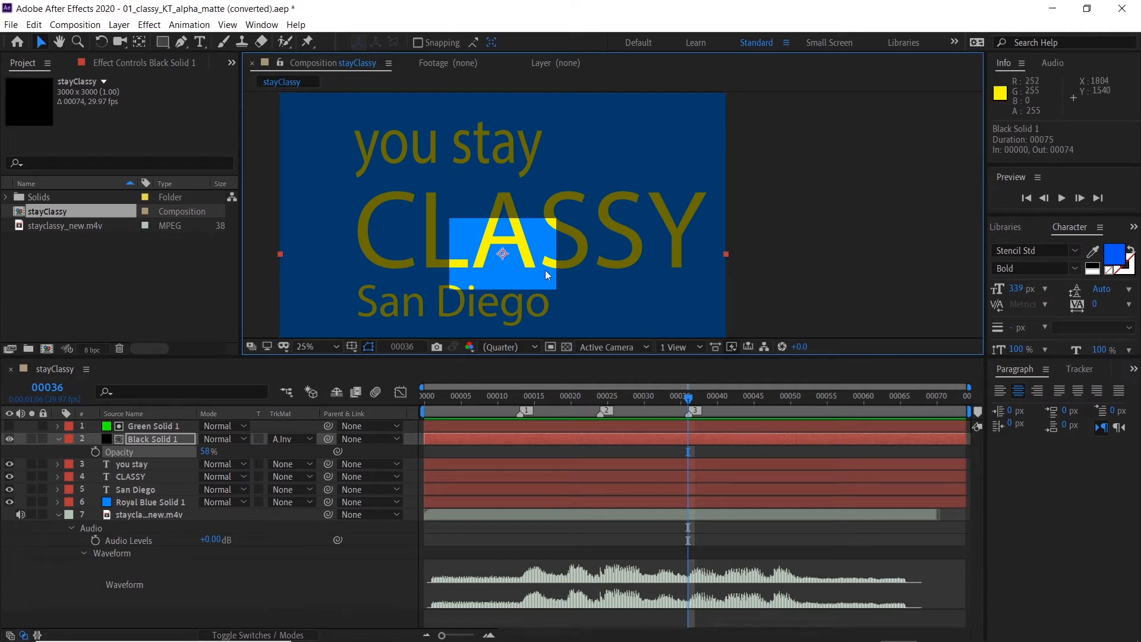
# Step: Shrink the "you stay" text to about 30.4 by 25.5% and place it near 1148, 1330, in the upper-left corner of the bright rectangle
pyautogui.click(142, 468)
pyautogui.moveTo(449, 142); pyautogui.dragTo(553, 240)
pyautogui.hotkey('alt', 'Tab')
pyautogui.moveTo(558, 177); pyautogui.dragTo(373, 178)
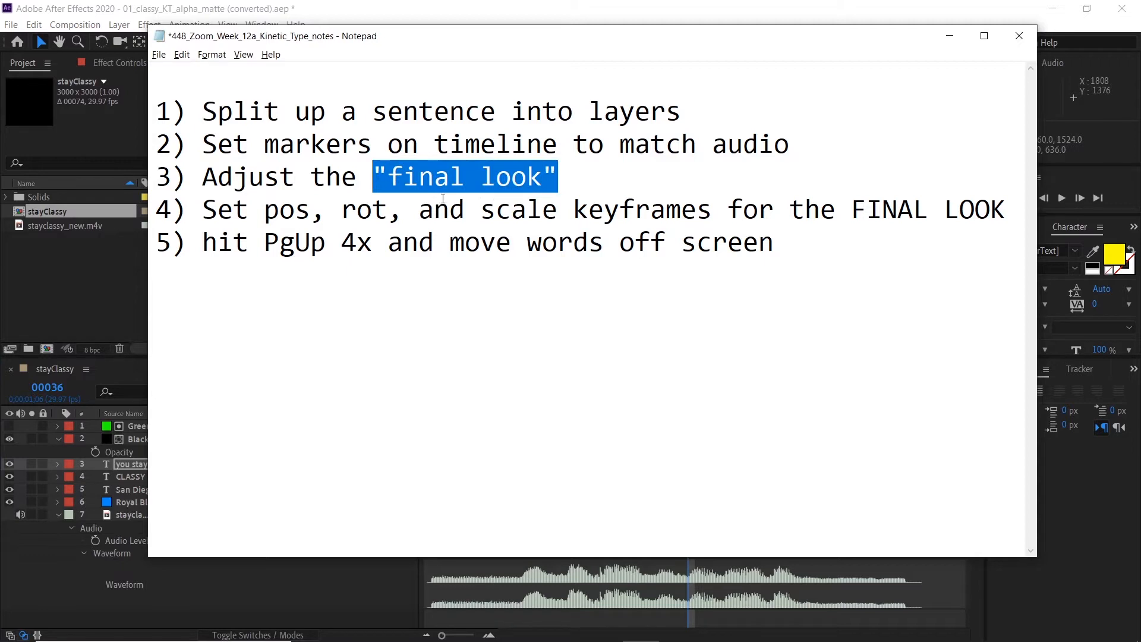
pyautogui.hotkey('alt', 'Tab')
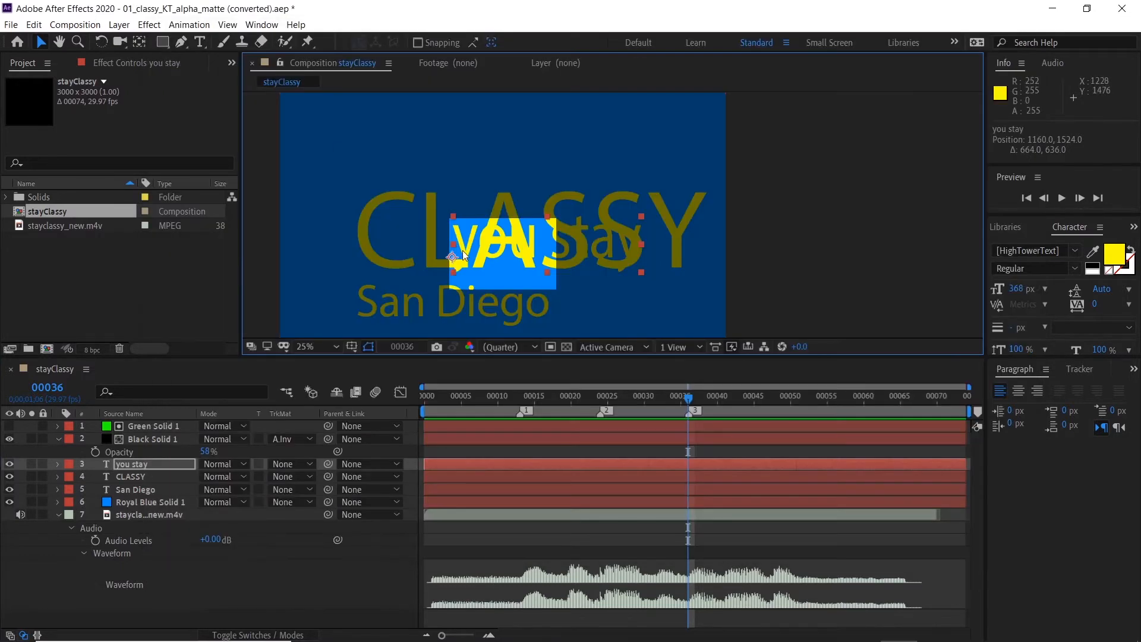
pyautogui.scroll(1, 517, 246)
pyautogui.moveTo(669, 218); pyautogui.dragTo(411, 240)
pyautogui.moveTo(326, 244); pyautogui.dragTo(321, 234)
pyautogui.moveTo(598, 191); pyautogui.dragTo(766, 146)
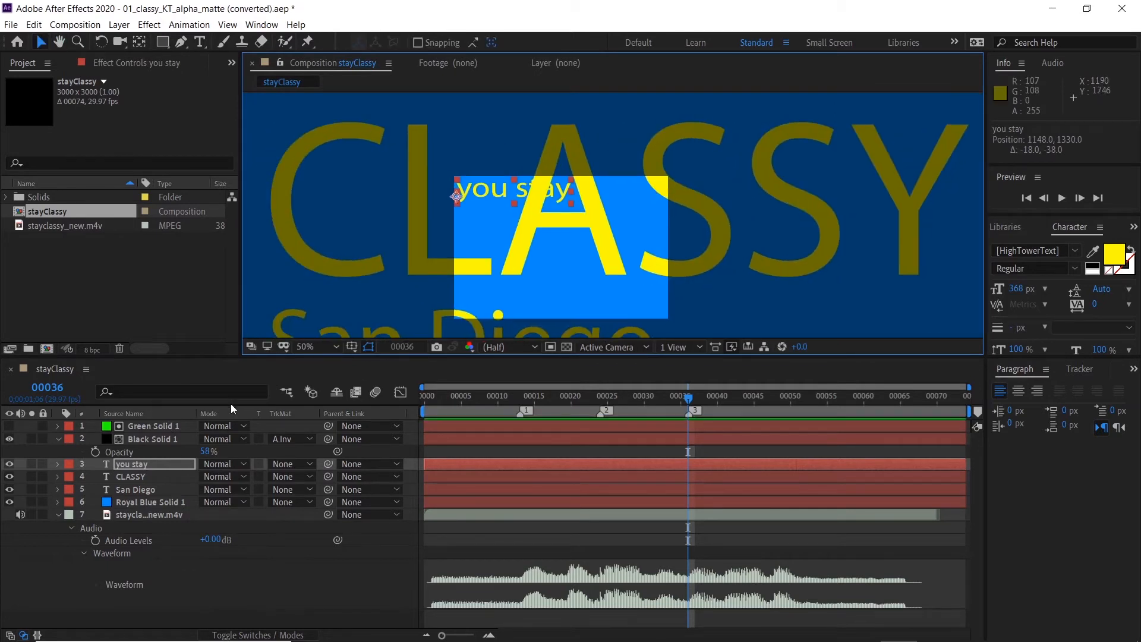
# Step: Fit the CLASSY text inside the bright rectangle, scaled to about 30%, rotated -24° and positioned near 1194, 1698
pyautogui.click(123, 478)
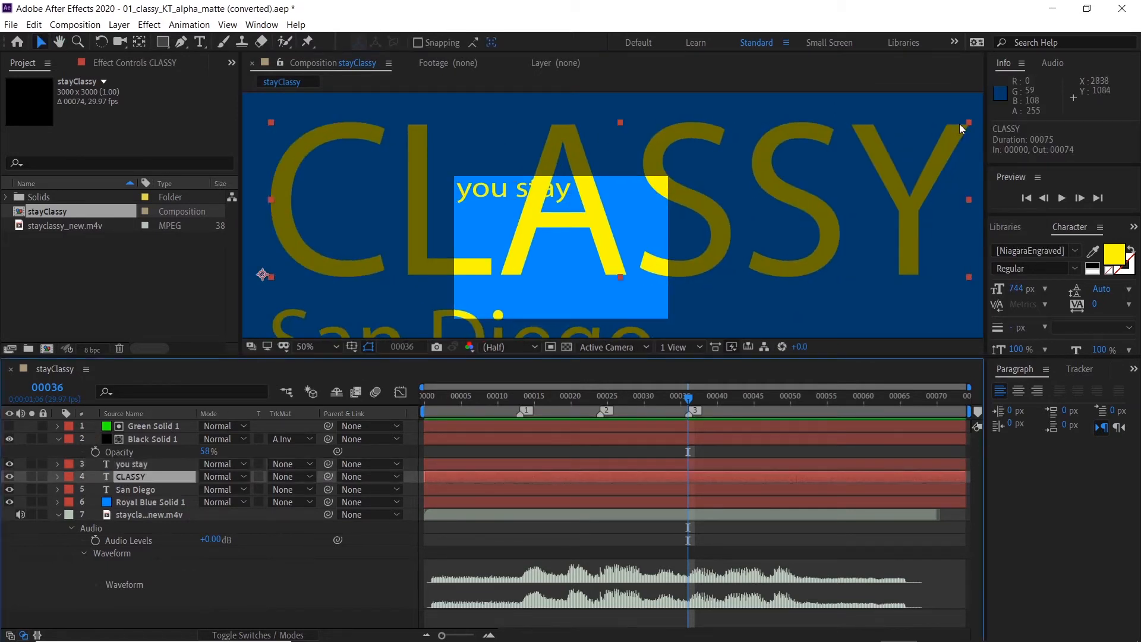
pyautogui.moveTo(970, 122); pyautogui.dragTo(472, 230)
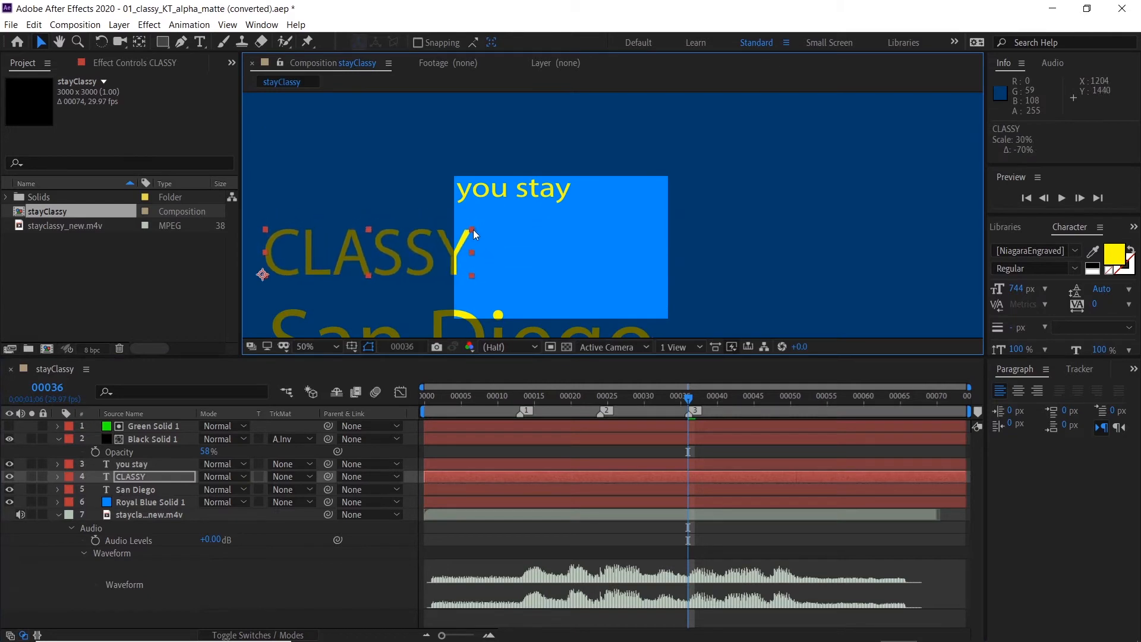
pyautogui.click(174, 482)
pyautogui.press('r')
pyautogui.moveTo(214, 488); pyautogui.dragTo(200, 485)
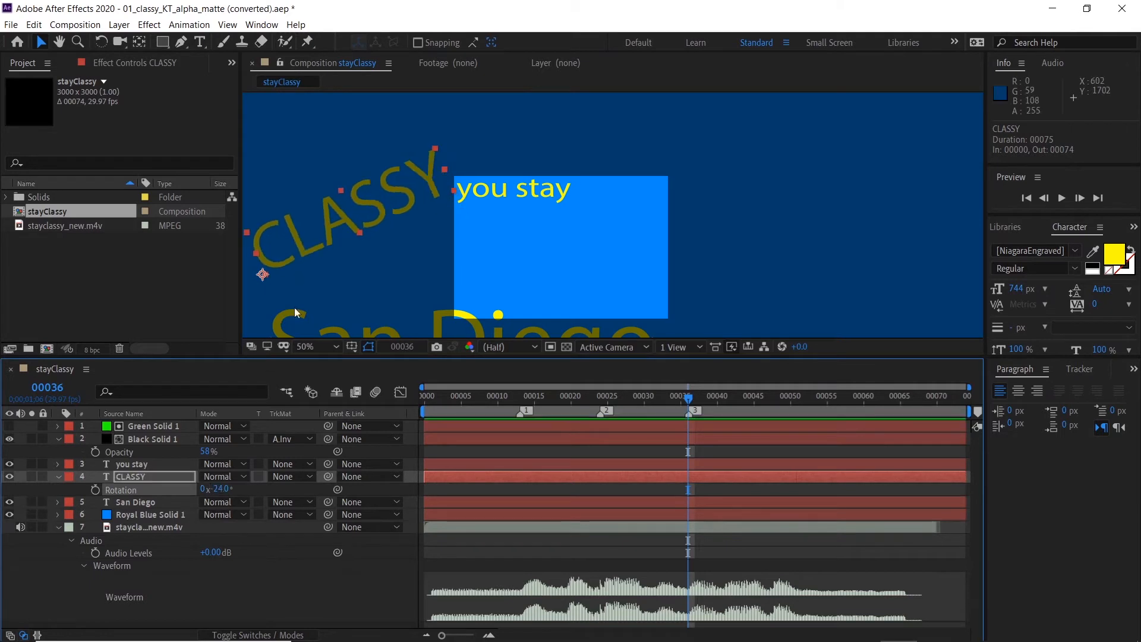
pyautogui.moveTo(381, 213); pyautogui.dragTo(545, 239)
pyautogui.moveTo(570, 244); pyautogui.dragTo(585, 248)
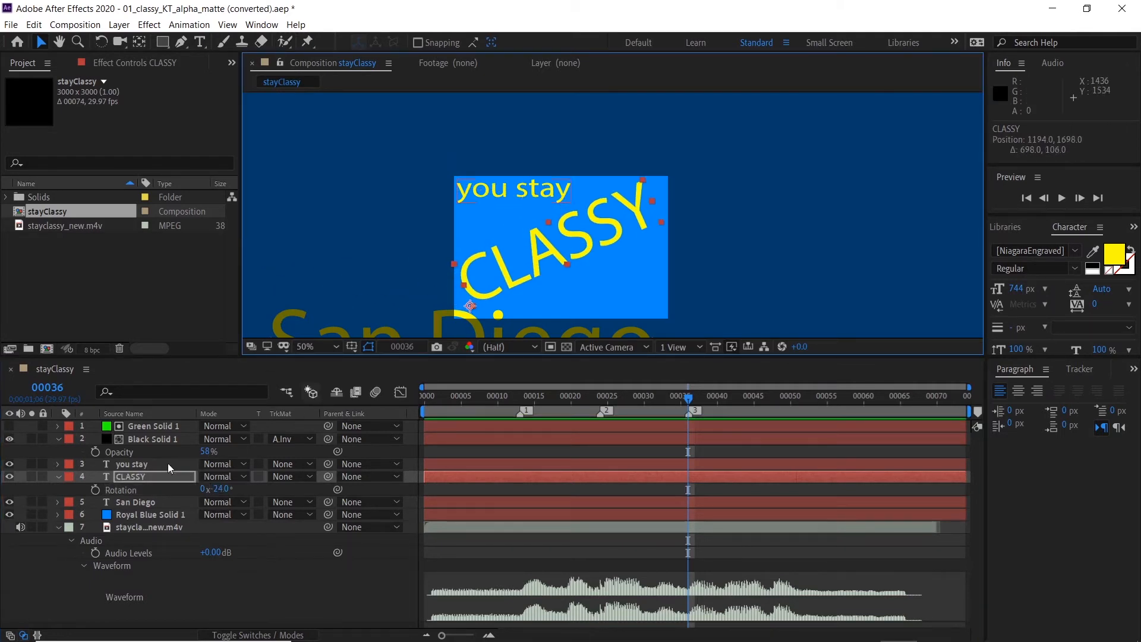
# Step: Scale the San Diego text down to about 28.2% and place it near 1452, 1678, in the lower-right of the bright rectangle
pyautogui.click(147, 502)
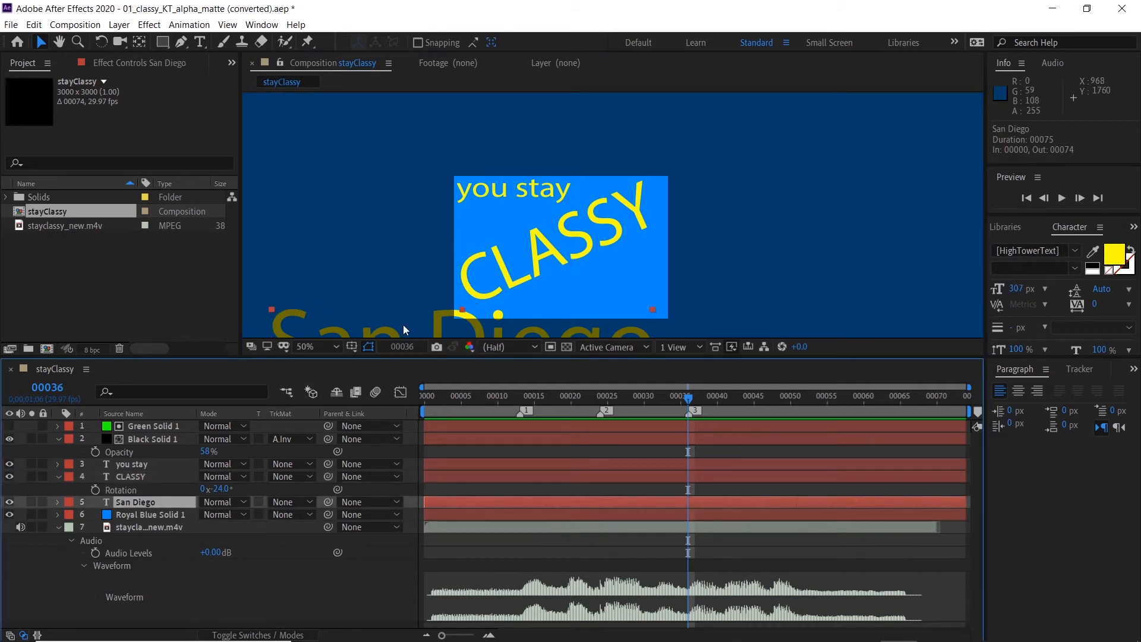
pyautogui.moveTo(448, 325); pyautogui.dragTo(610, 202)
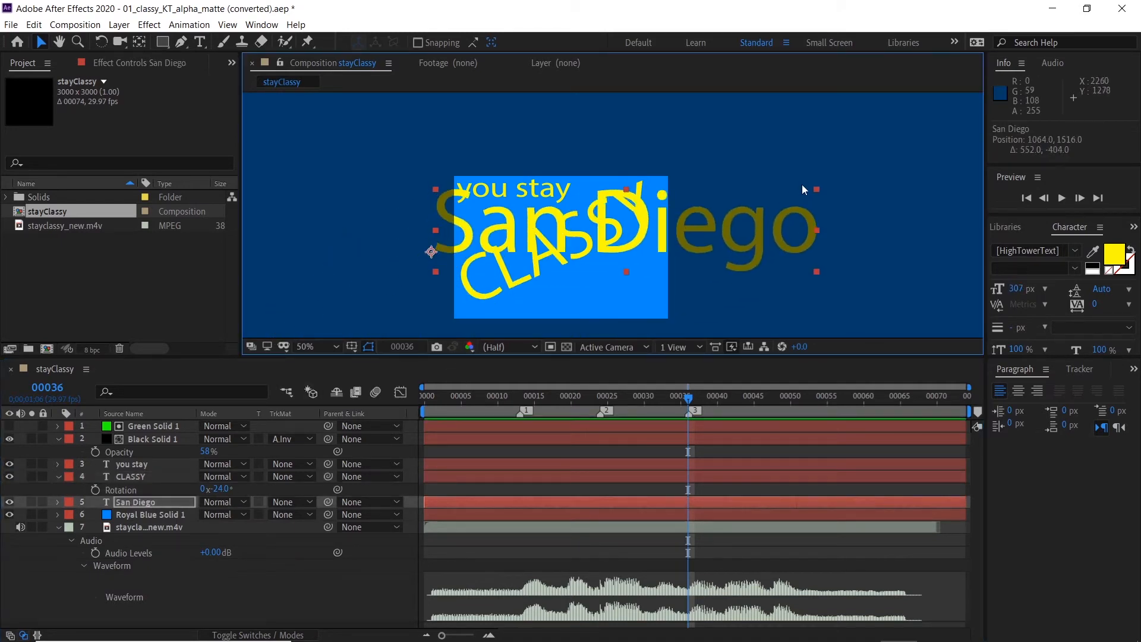
pyautogui.moveTo(812, 187); pyautogui.dragTo(628, 292)
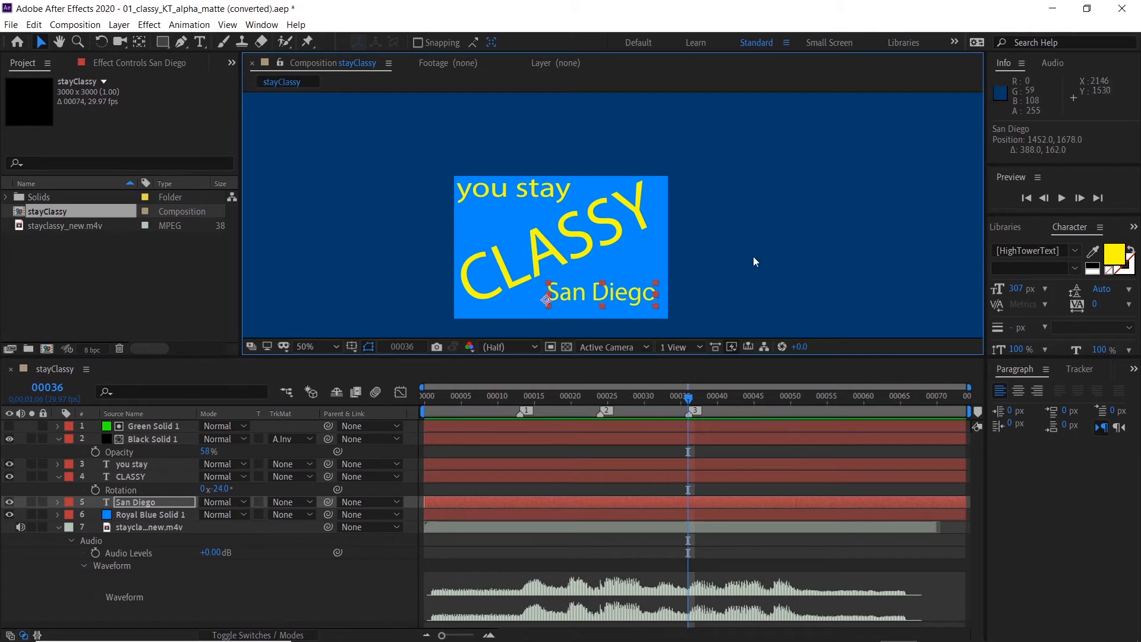
pyautogui.click(754, 255)
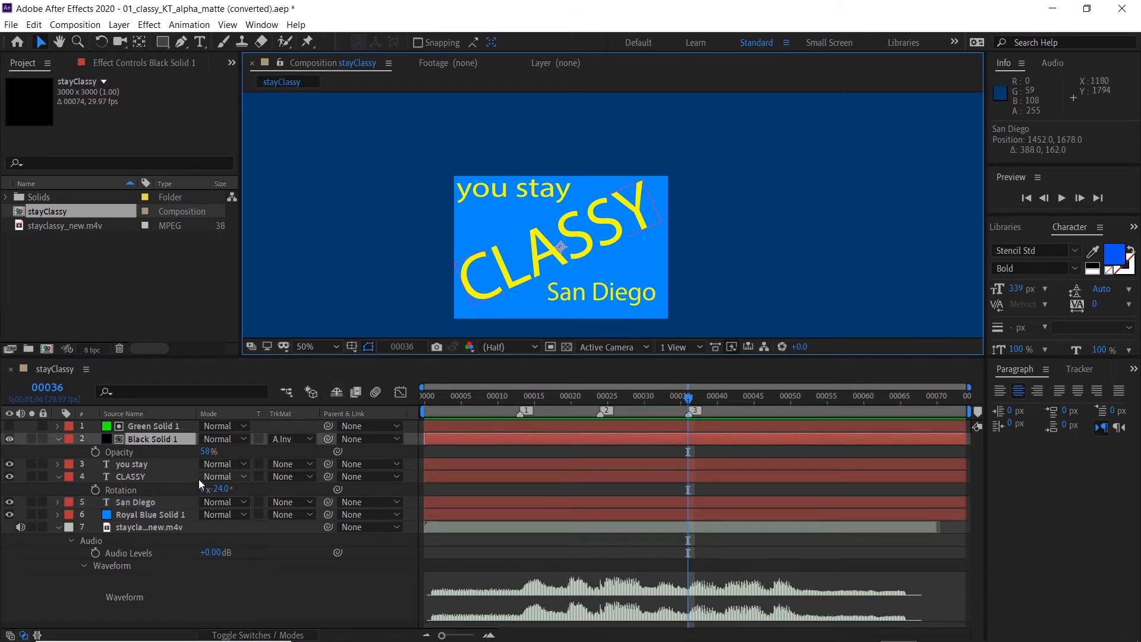
# Step: Nudge the "you stay" layer's position to 1168, 1344, leaving a margin from the rectangle's edges
pyautogui.click(159, 465)
pyautogui.press('p')
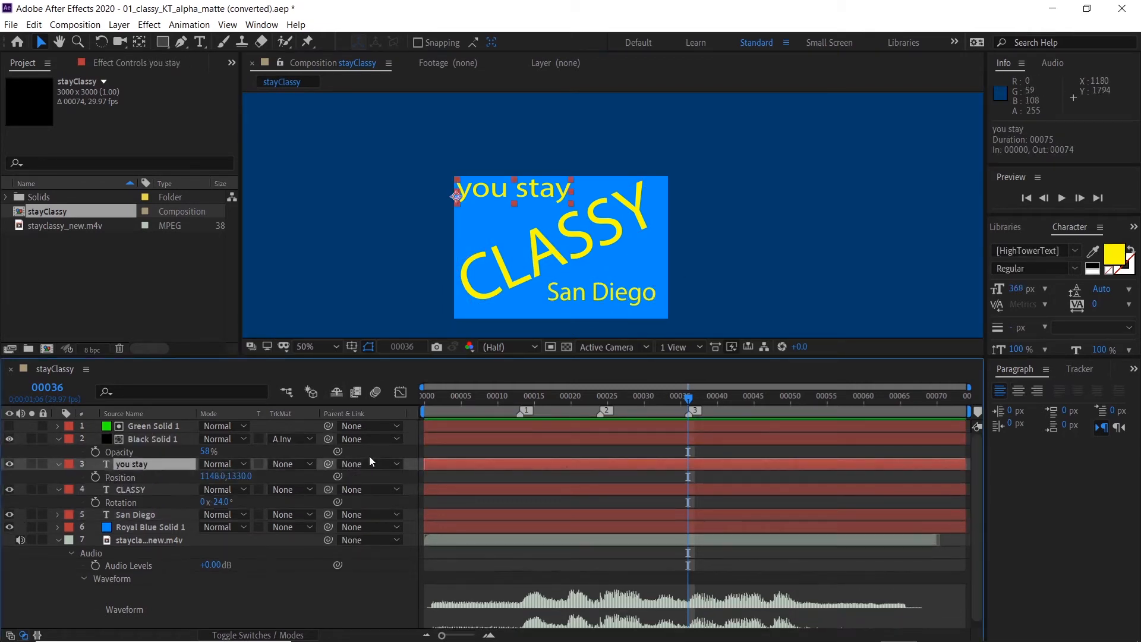
pyautogui.moveTo(221, 476); pyautogui.dragTo(257, 477)
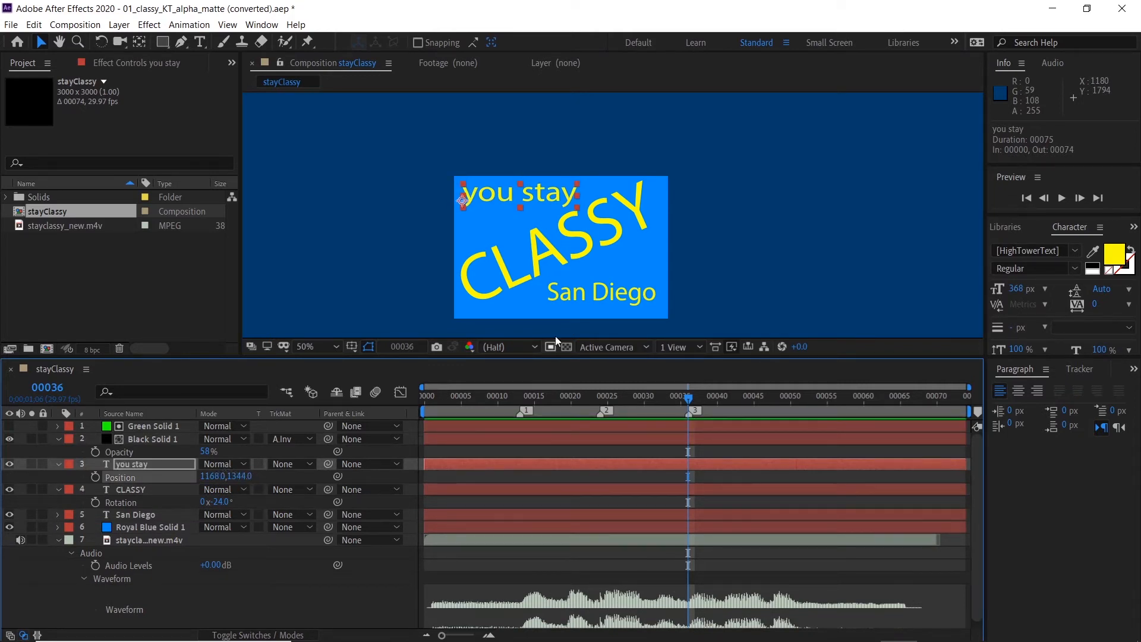
pyautogui.click(642, 264)
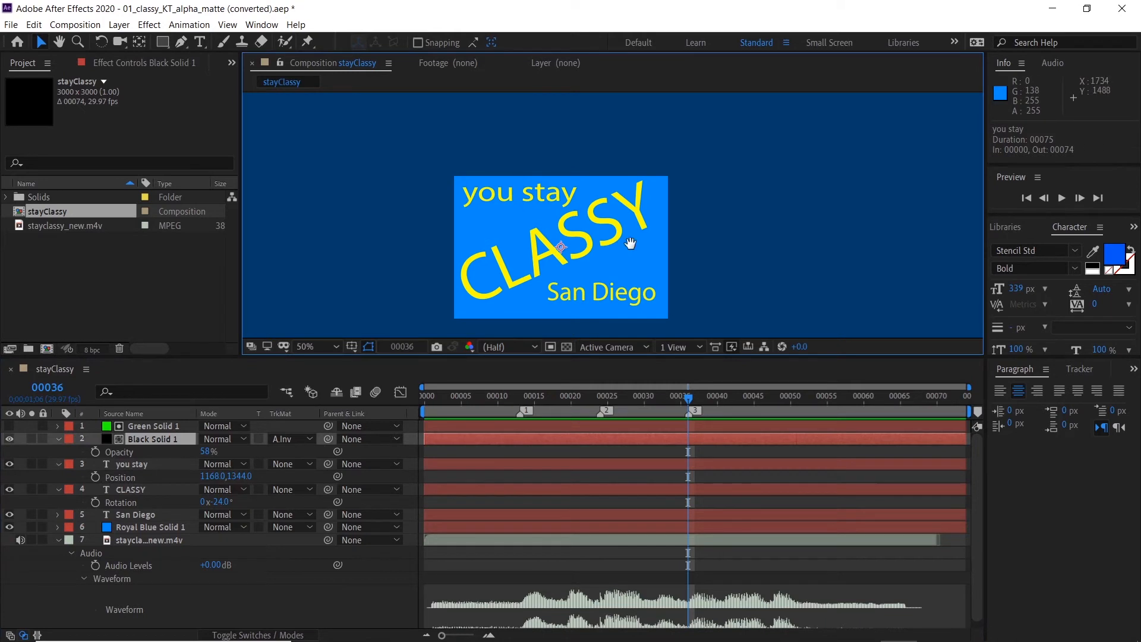
# Step: Set position, scale and rotation keyframes at frame 36 on the "you stay", CLASSY and San Diego layers
pyautogui.moveTo(631, 242); pyautogui.dragTo(639, 196)
pyautogui.click(124, 464)
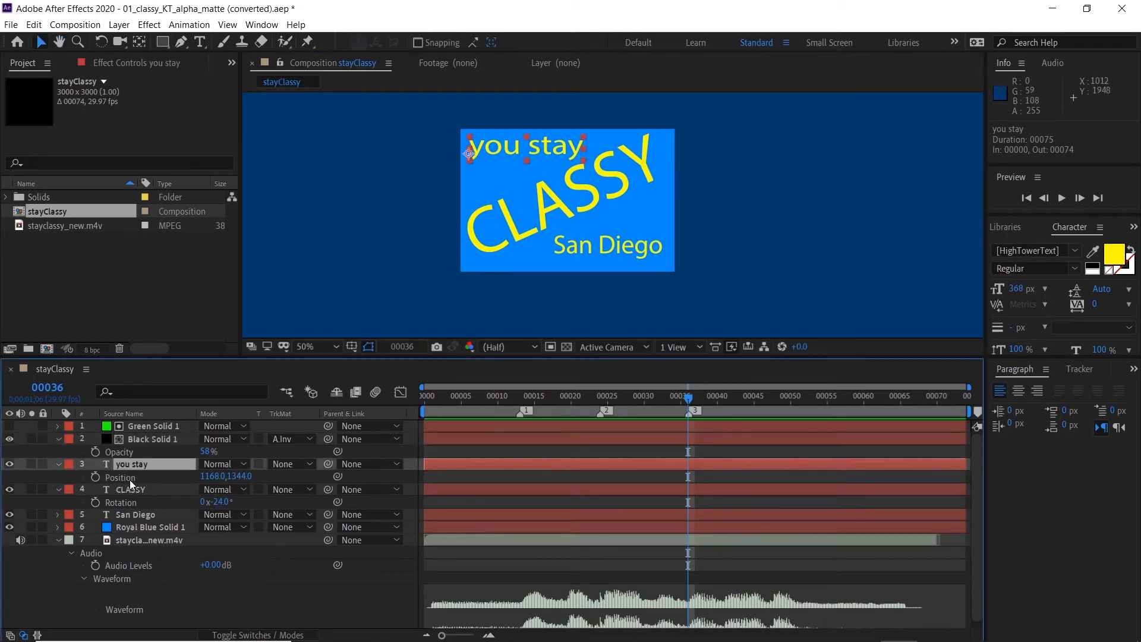
pyautogui.keyDown('ctrl'); pyautogui.click(126, 489); pyautogui.keyUp('ctrl')
pyautogui.keyDown('ctrl'); pyautogui.click(137, 515); pyautogui.keyUp('ctrl')
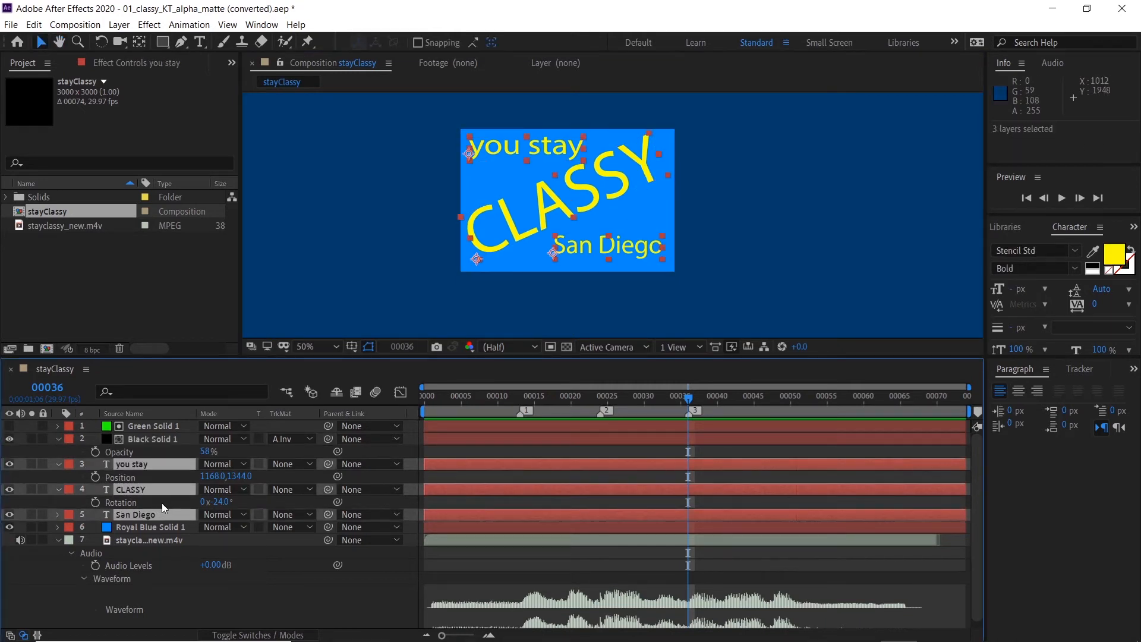
pyautogui.press('u')
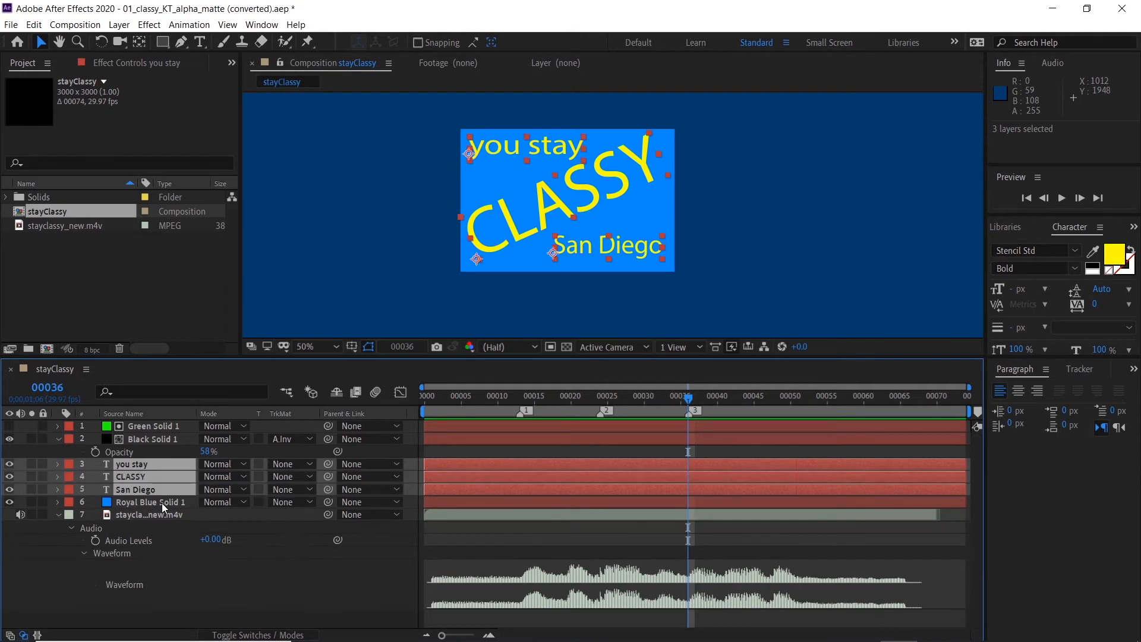
pyautogui.press('p')
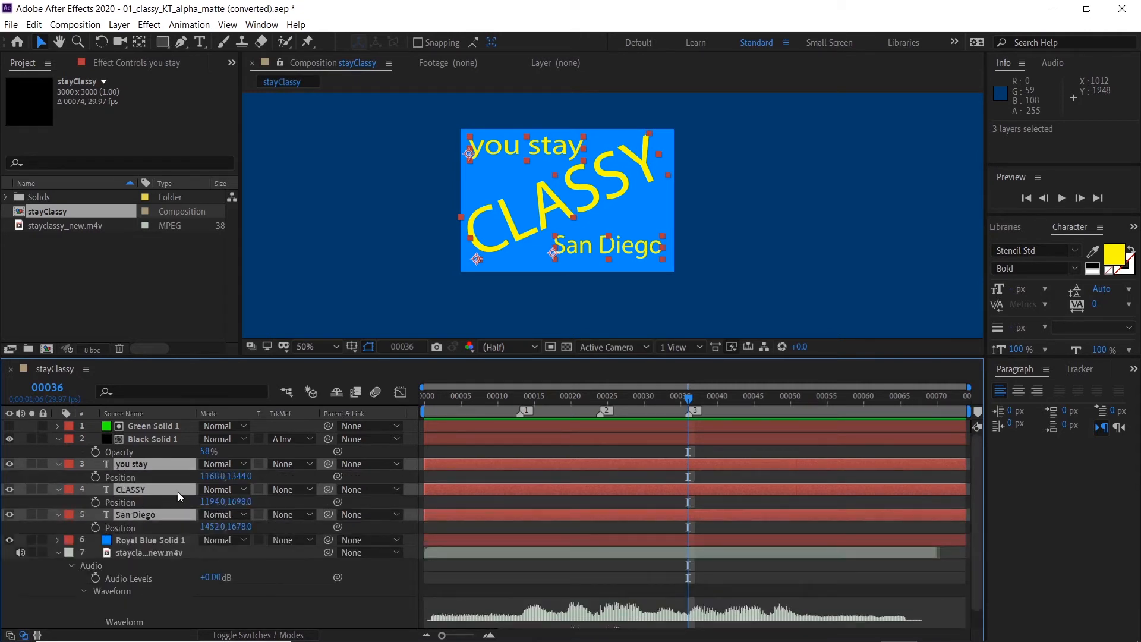
pyautogui.hotkey('shift', 'r')
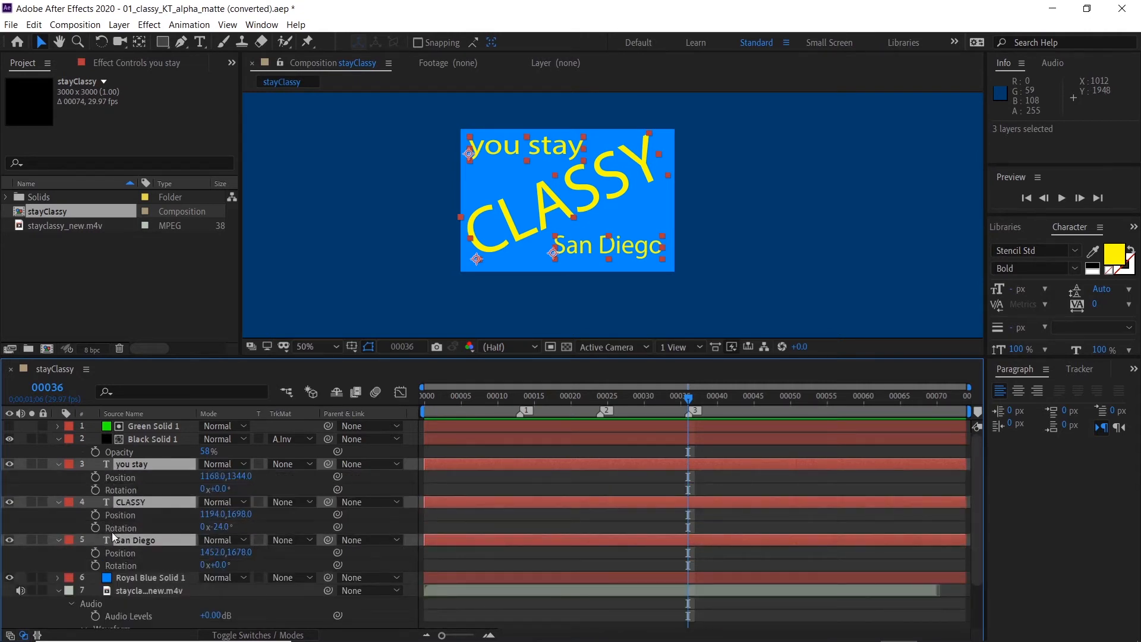
pyautogui.hotkey('shift', 's')
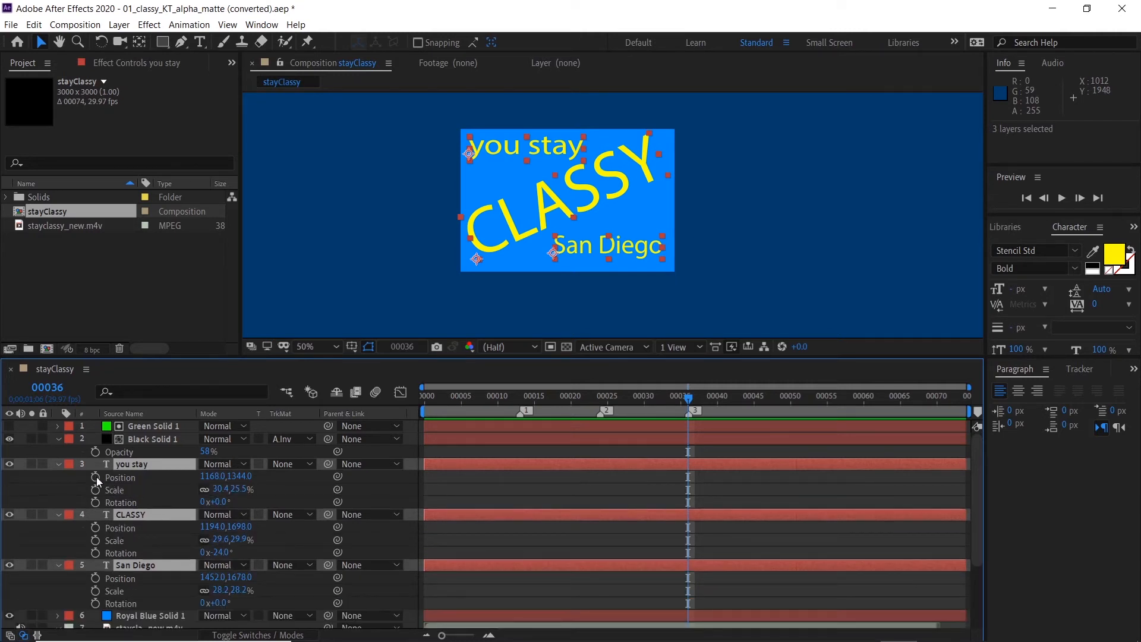
pyautogui.hotkey('alt', 'shift', 'p')
pyautogui.hotkey('alt', 'shift', 's')
pyautogui.hotkey('alt', 'shift', 'r')
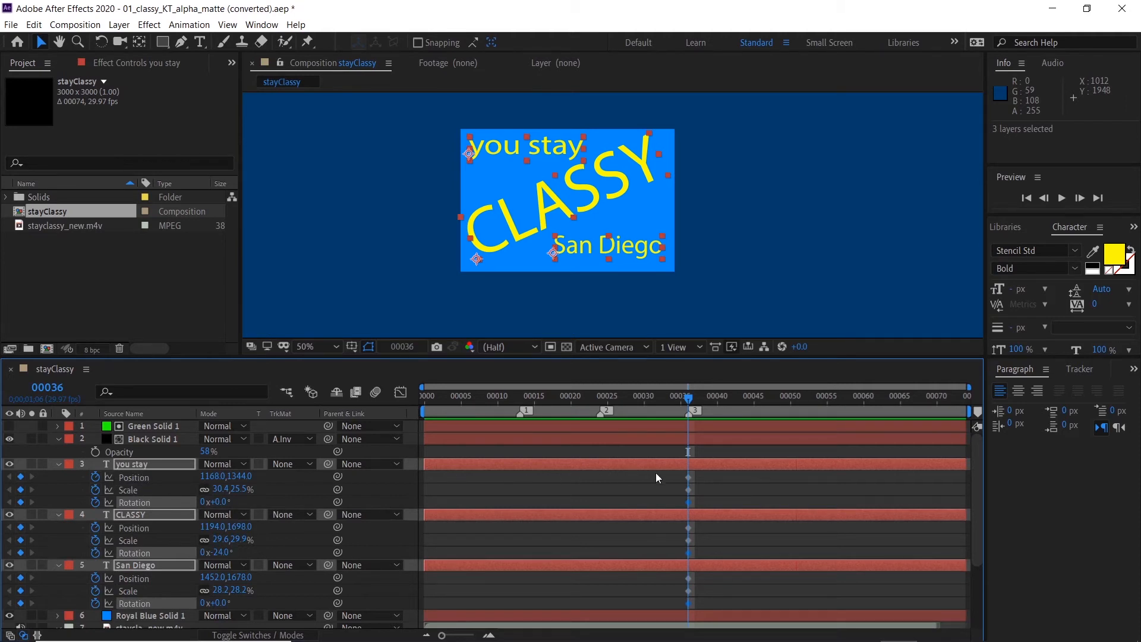
# Step: Align the text layers' keyframes with the audio markers: "you stay" at frame 13, CLASSY at frame 24 and San Diego at frame 36
pyautogui.moveTo(662, 472); pyautogui.dragTo(697, 602)
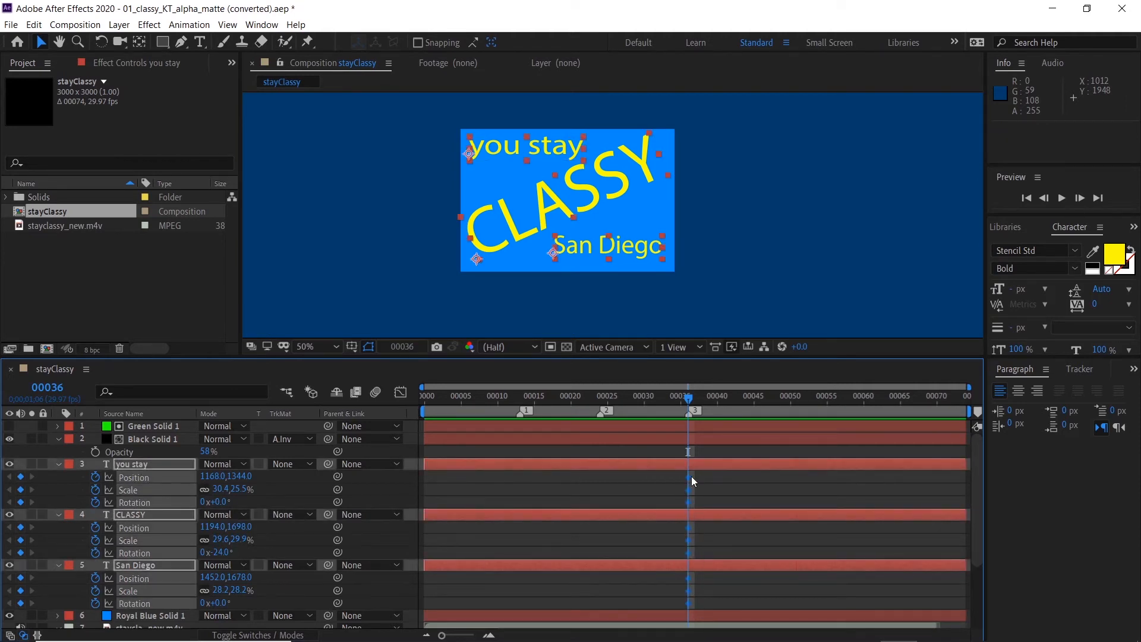
pyautogui.moveTo(690, 476); pyautogui.dragTo(521, 488)
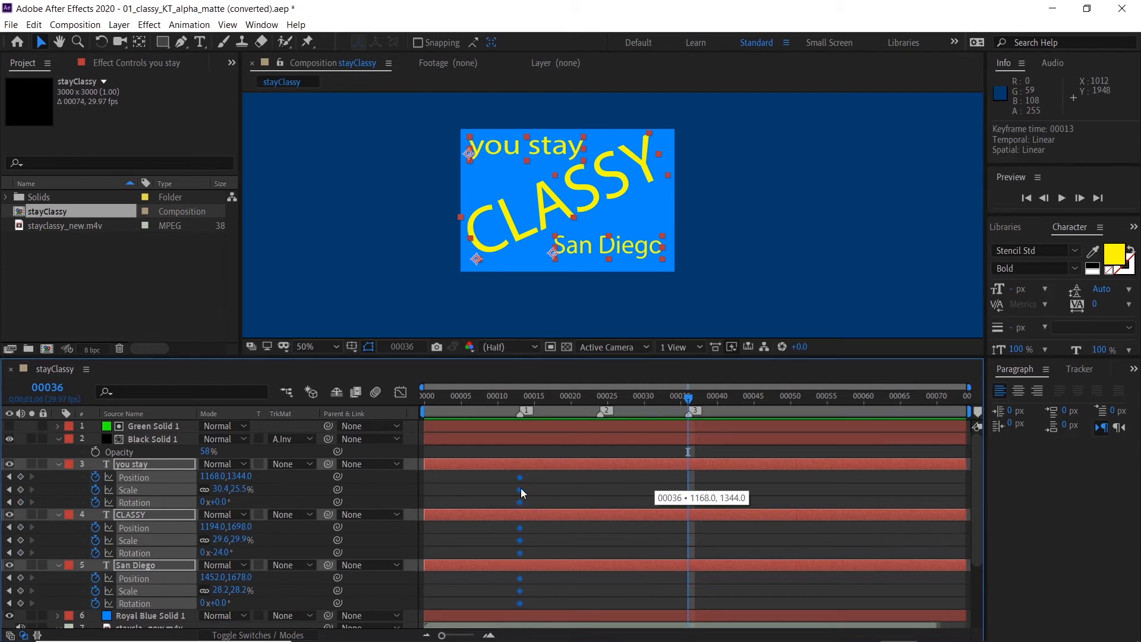
pyautogui.press('2')
pyautogui.moveTo(537, 526); pyautogui.dragTo(601, 526)
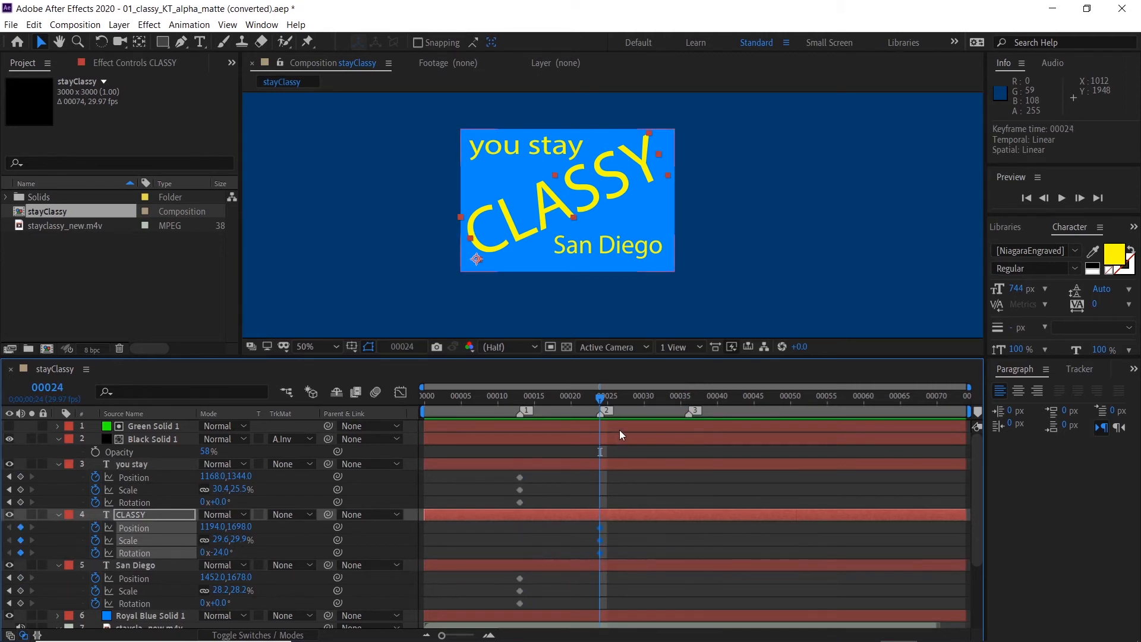
pyautogui.press('3')
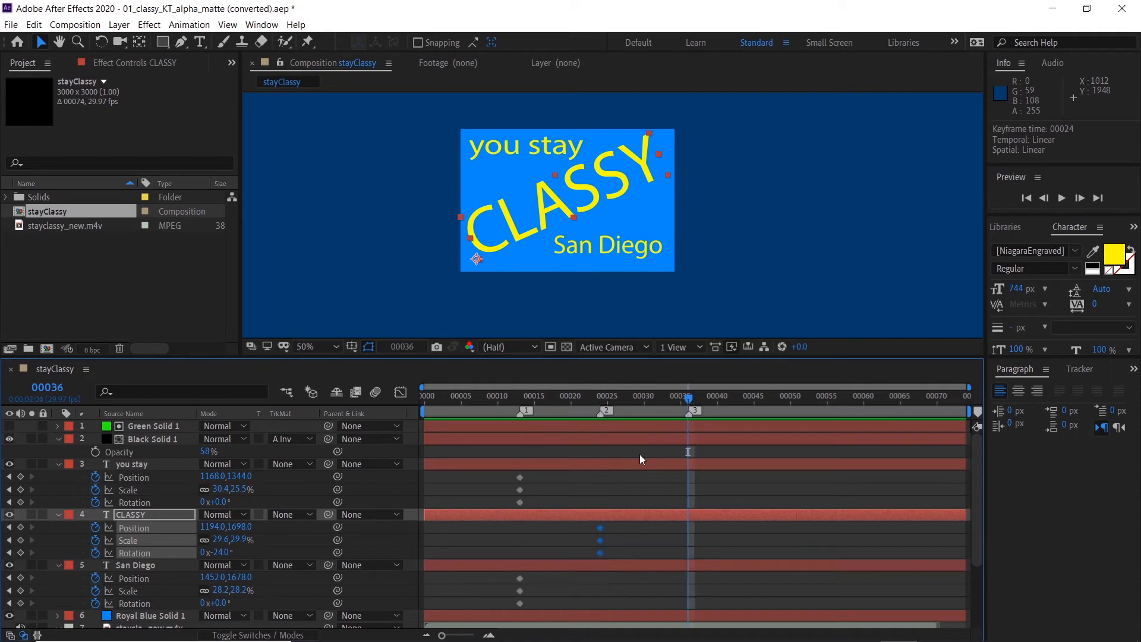
pyautogui.moveTo(509, 580); pyautogui.dragTo(686, 582)
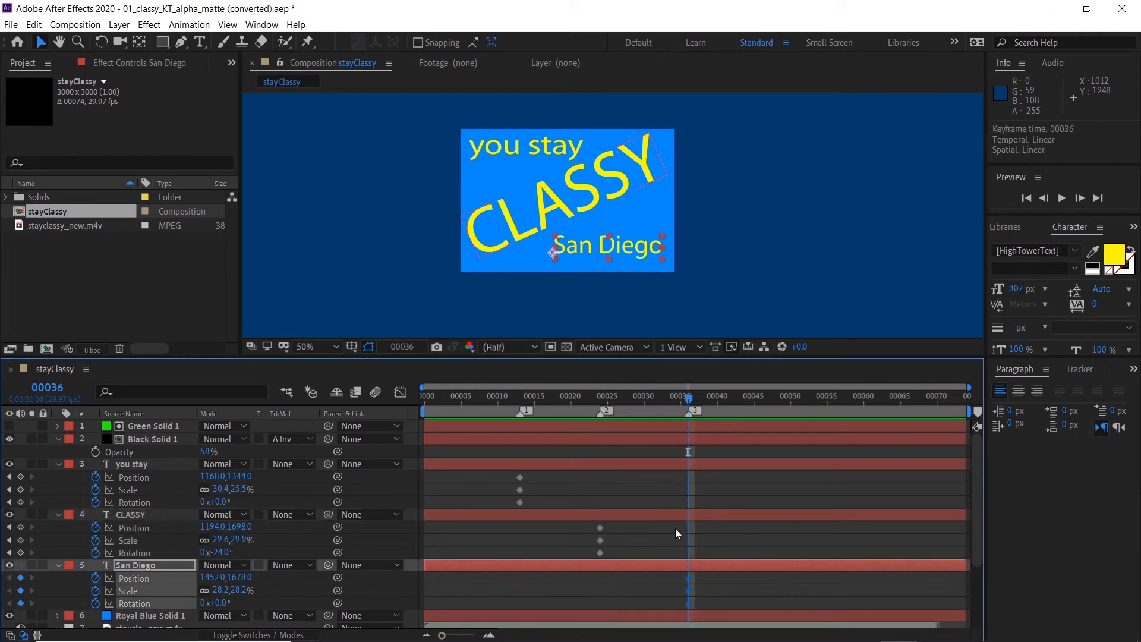
# Step: Move the current time to marker 1 at frame 13 and check it against the audio waveform
pyautogui.click(521, 409)
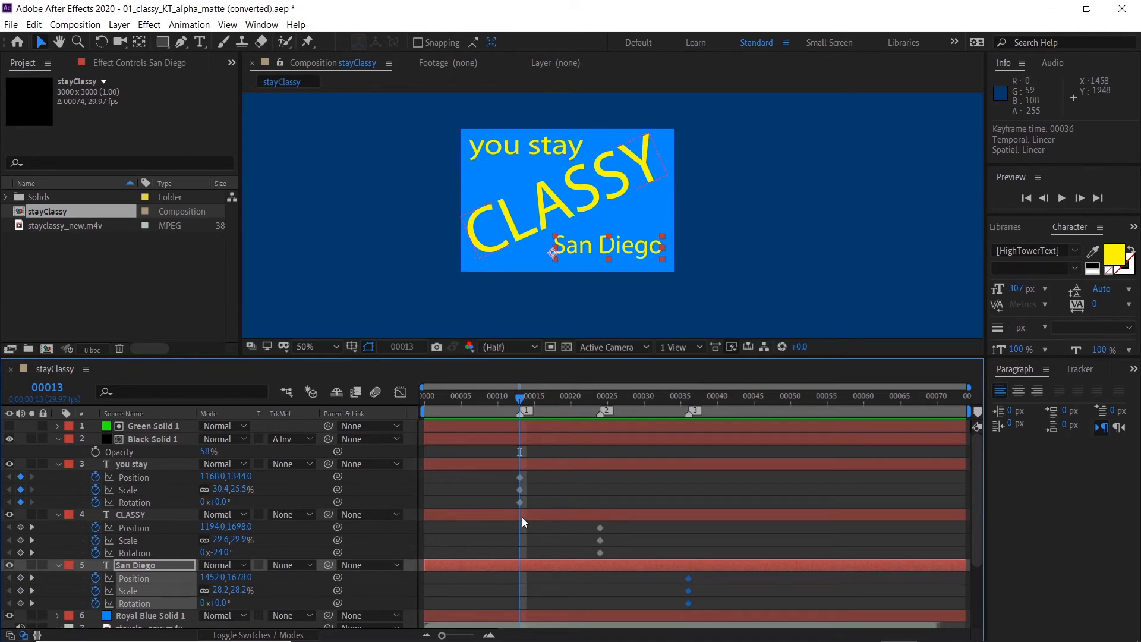
pyautogui.scroll(-5, 523, 517)
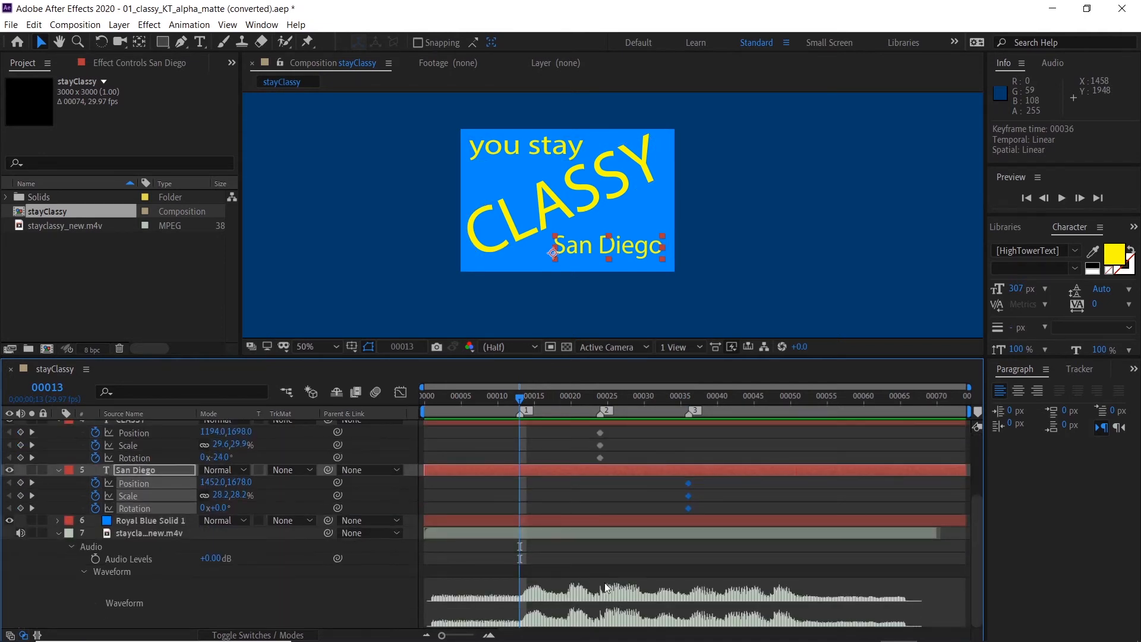
pyautogui.scroll(5, 553, 491)
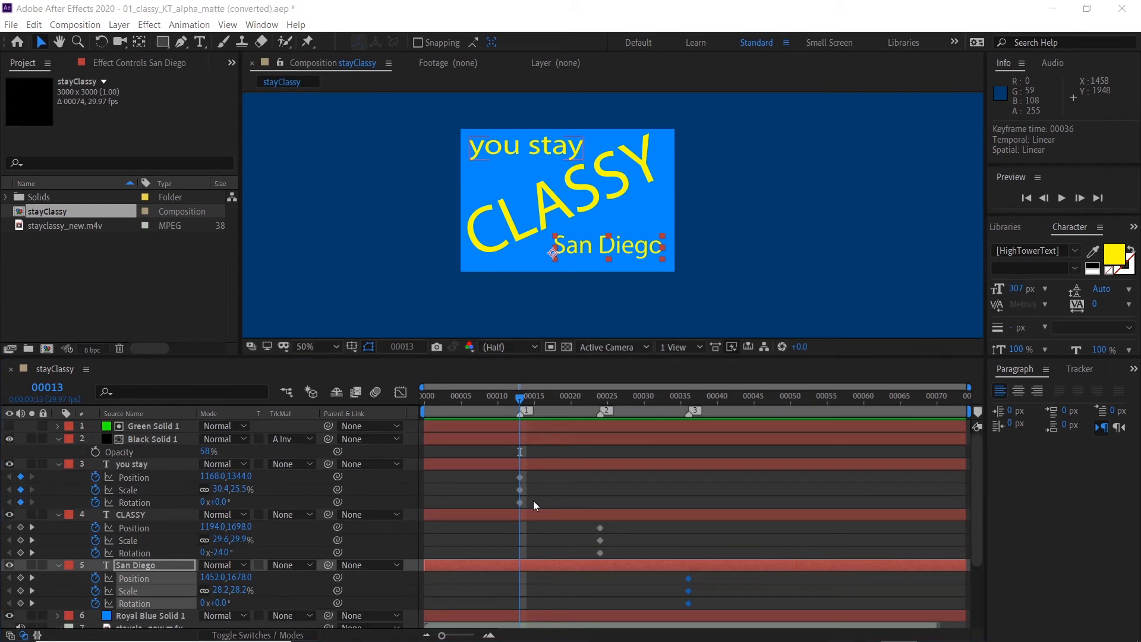
# Step: Switch to the Notepad notes and review the instructions on keyframing the final look and moving words off screen
pyautogui.hotkey('alt', 'Tab')
pyautogui.moveTo(204, 209); pyautogui.dragTo(1003, 215)
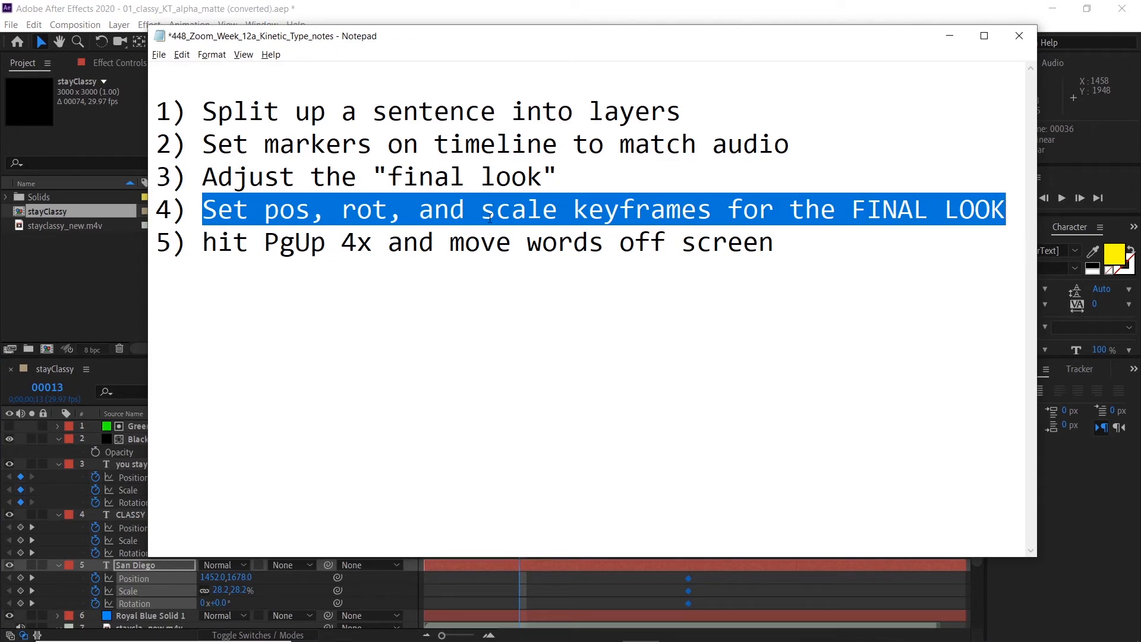
pyautogui.moveTo(777, 244); pyautogui.dragTo(172, 245)
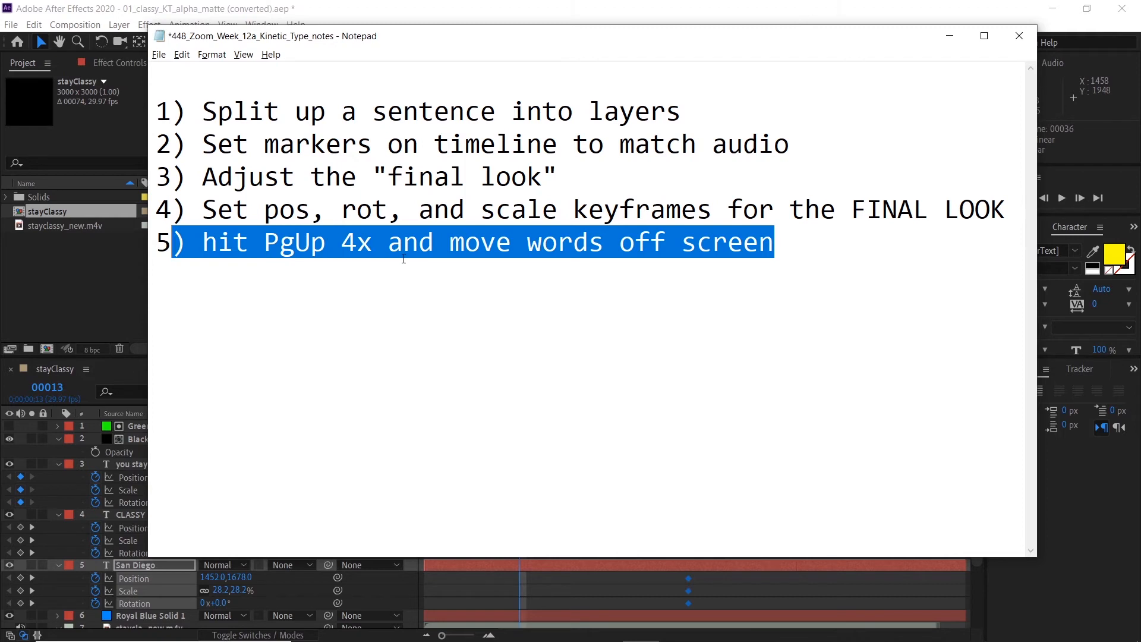
pyautogui.hotkey('alt', 'Tab')
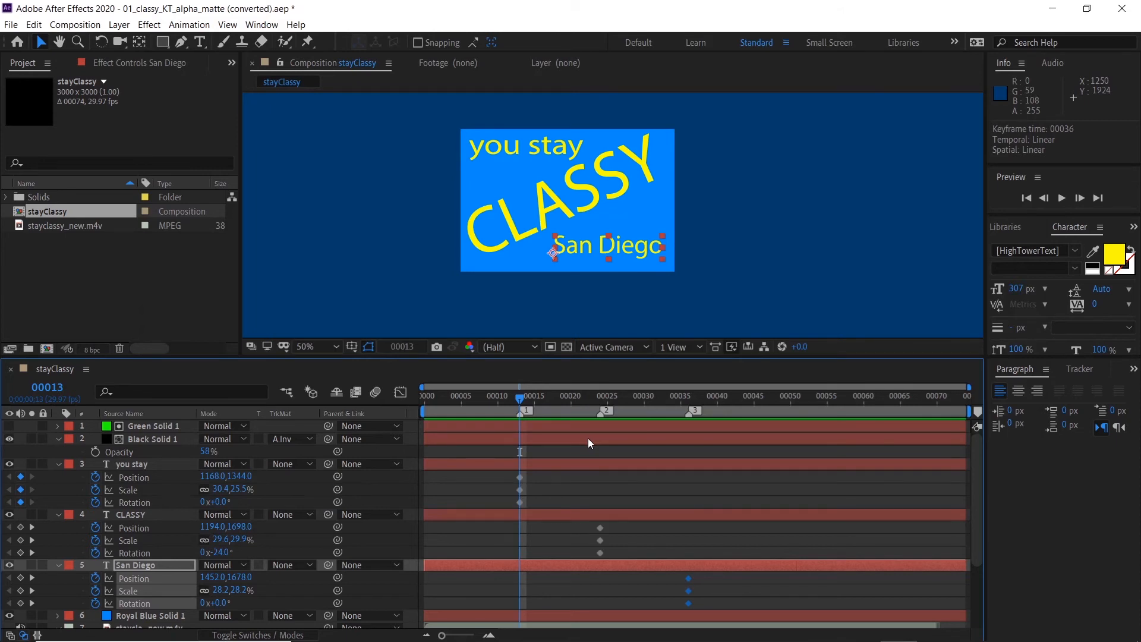
# Step: At frame 9, four frames before marker 1, move "you stay" up to 1168, 1238, above the bright rectangle, and preview the motion
pyautogui.press('pageup')
pyautogui.press('pageup')
pyautogui.press('pageup')
pyautogui.press('pageup')
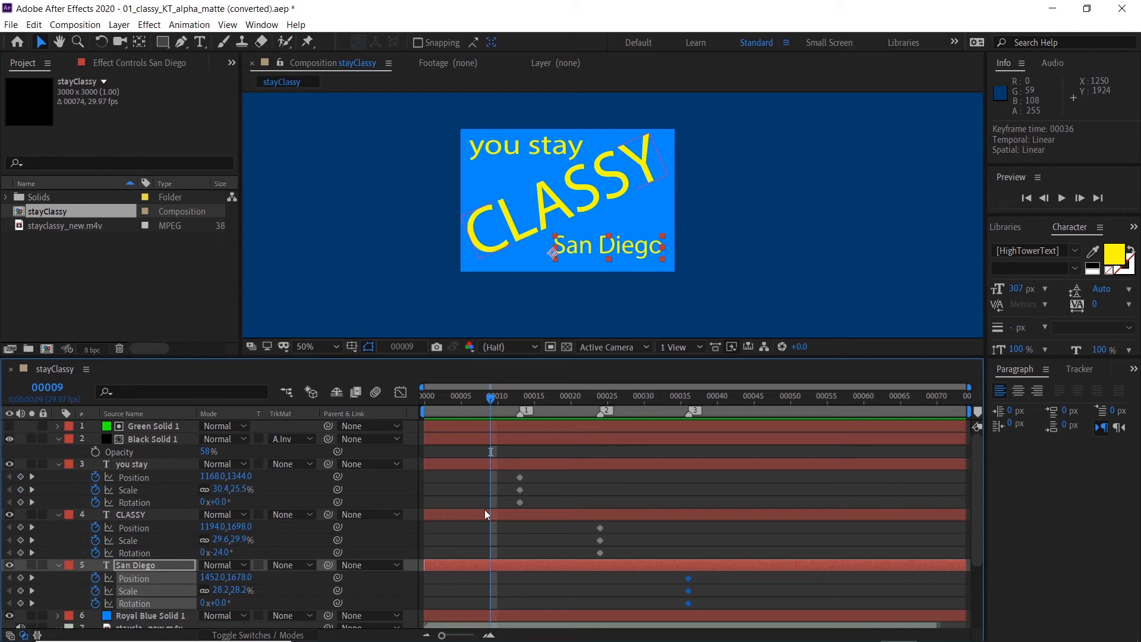
pyautogui.click(141, 464)
pyautogui.moveTo(234, 479); pyautogui.dragTo(138, 489)
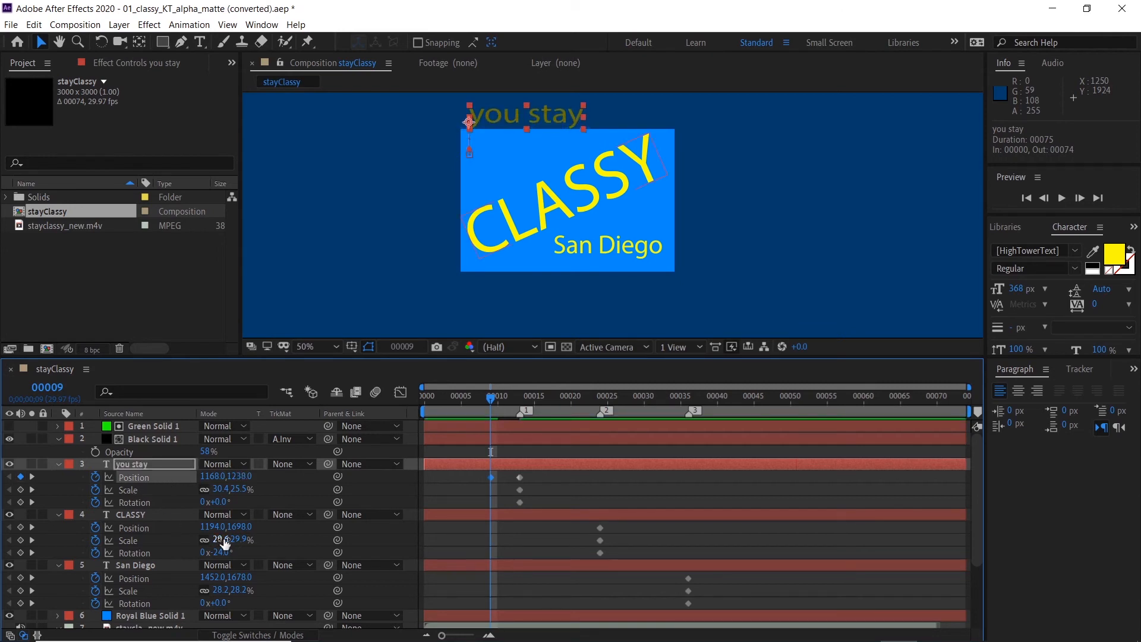
pyautogui.press('space')
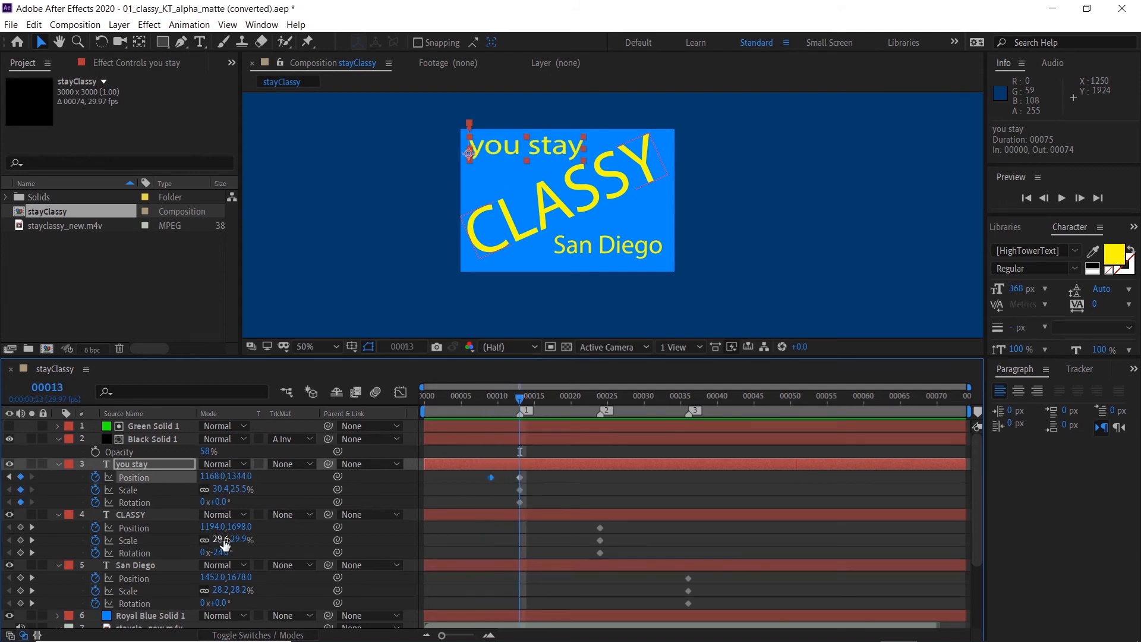
# Step: At frame 20, four frames before marker 2, move CLASSY down and left to 542, 2036, outside the bright rectangle, and preview its motion
pyautogui.press('k')
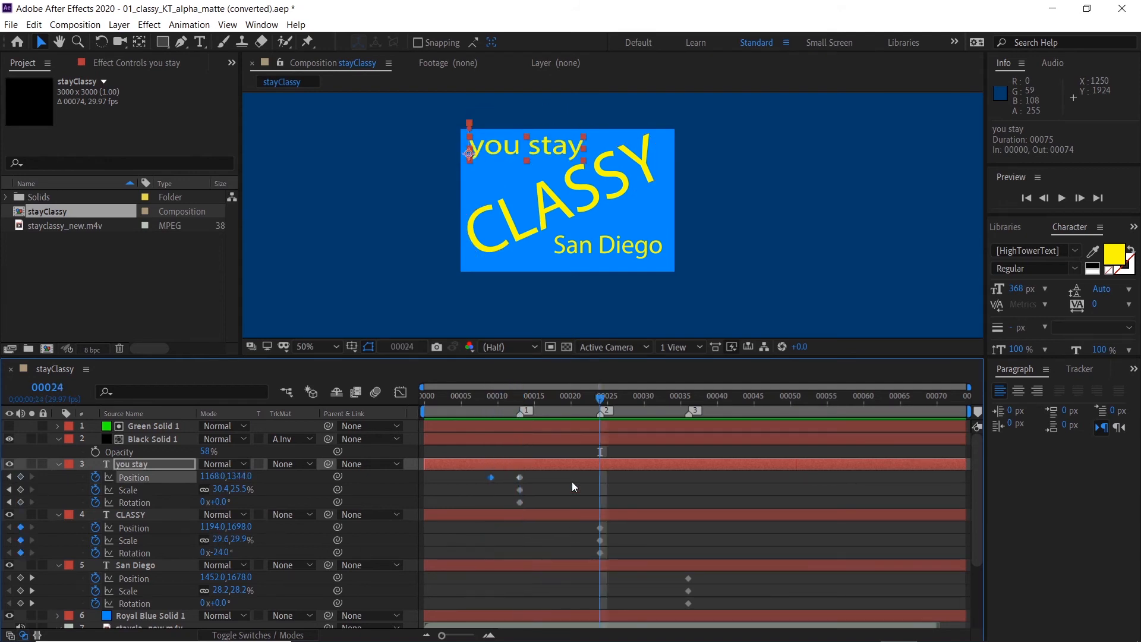
pyautogui.press('pageup')
pyautogui.press('pageup')
pyautogui.press('pageup')
pyautogui.press('pageup')
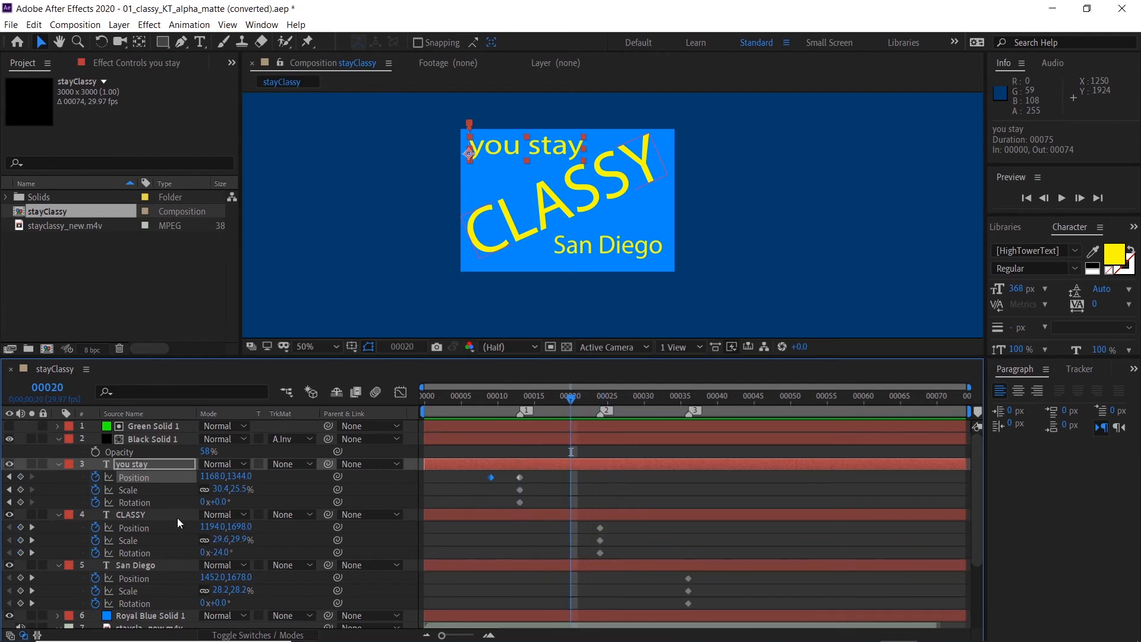
pyautogui.moveTo(518, 209); pyautogui.dragTo(350, 294)
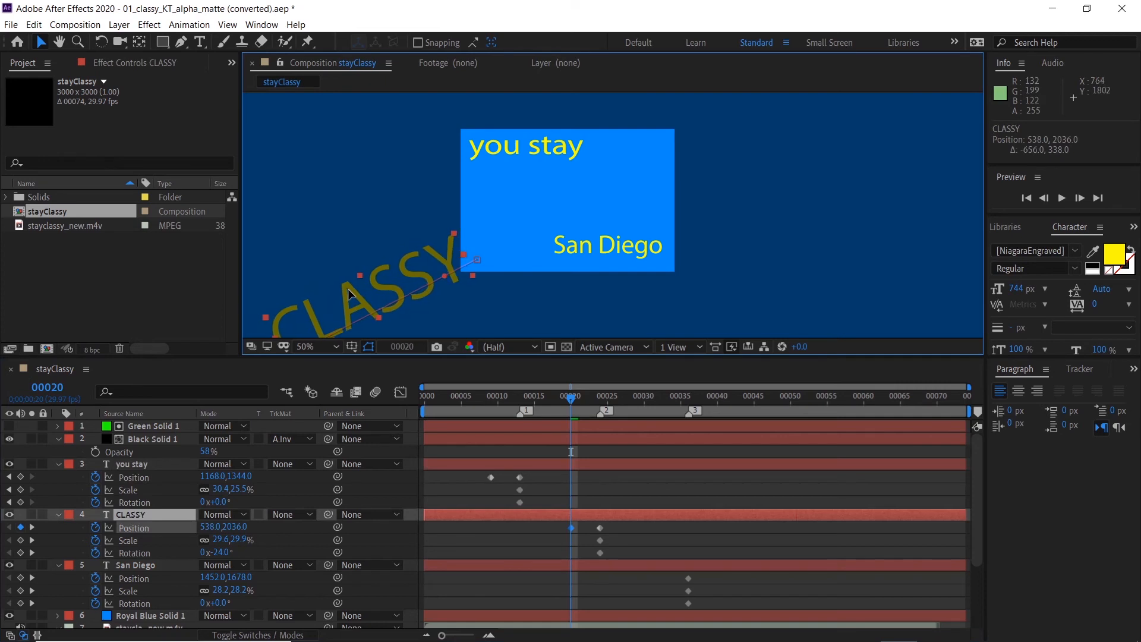
pyautogui.moveTo(351, 293); pyautogui.dragTo(352, 293)
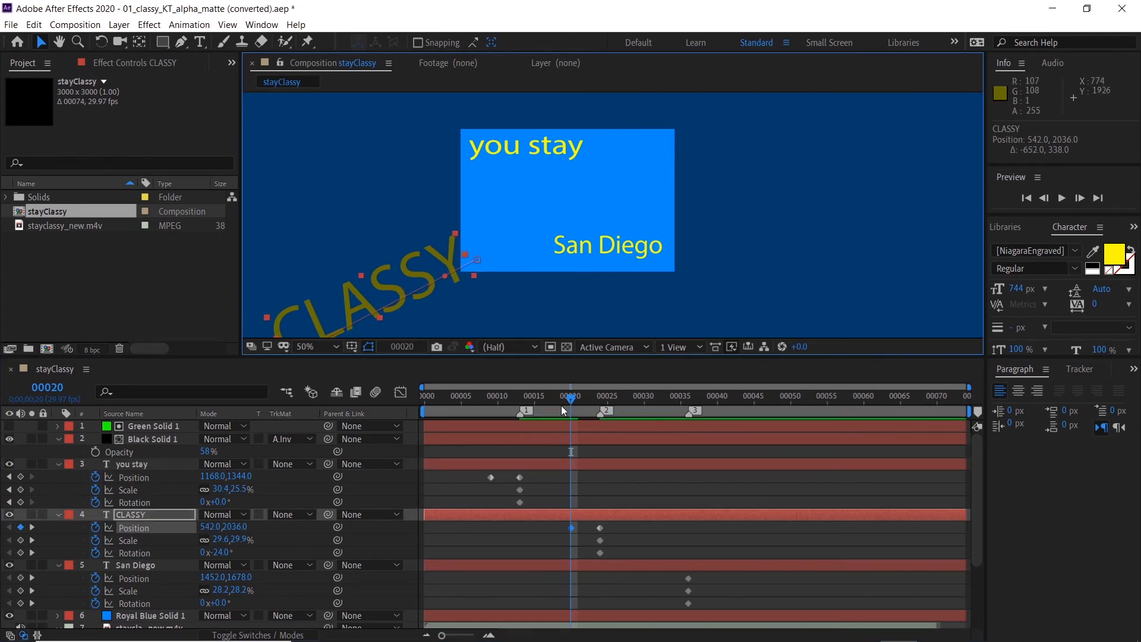
pyautogui.moveTo(569, 398)
pyautogui.mouseDown()
pyautogui.moveTo(602, 397)
pyautogui.moveTo(565, 397)
pyautogui.moveTo(591, 396)
pyautogui.mouseUp()
# Step: At frame 32, four frames before marker 3, move San Diego straight down to 1452, 1799, below the bright rectangle
pyautogui.click(688, 402)
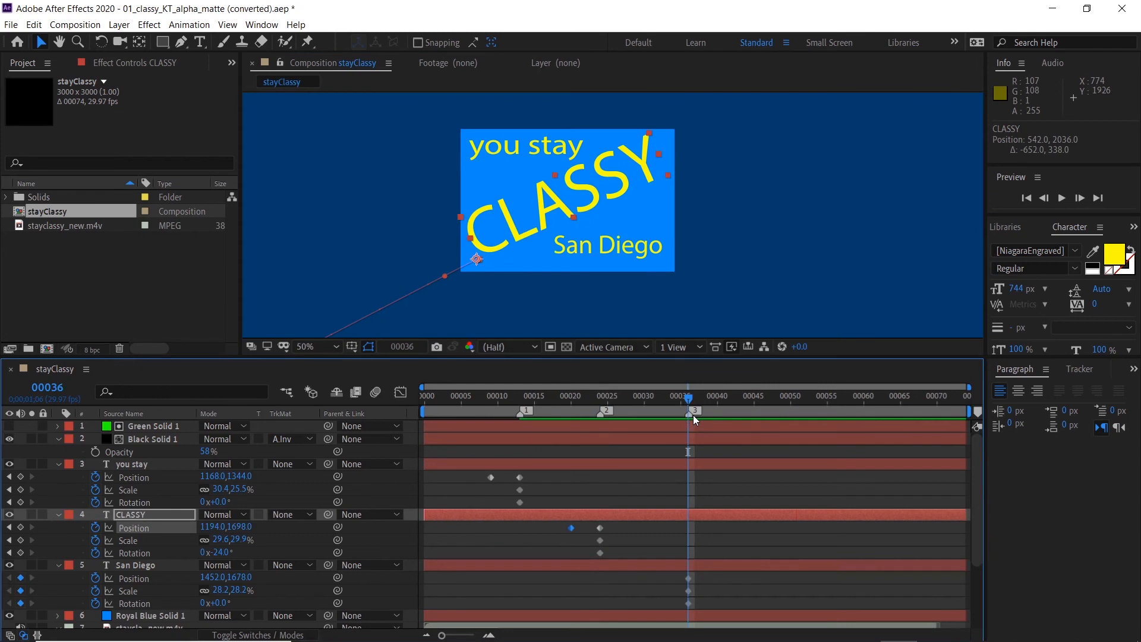
pyautogui.press('pageup')
pyautogui.press('pageup')
pyautogui.press('pageup')
pyautogui.press('pageup')
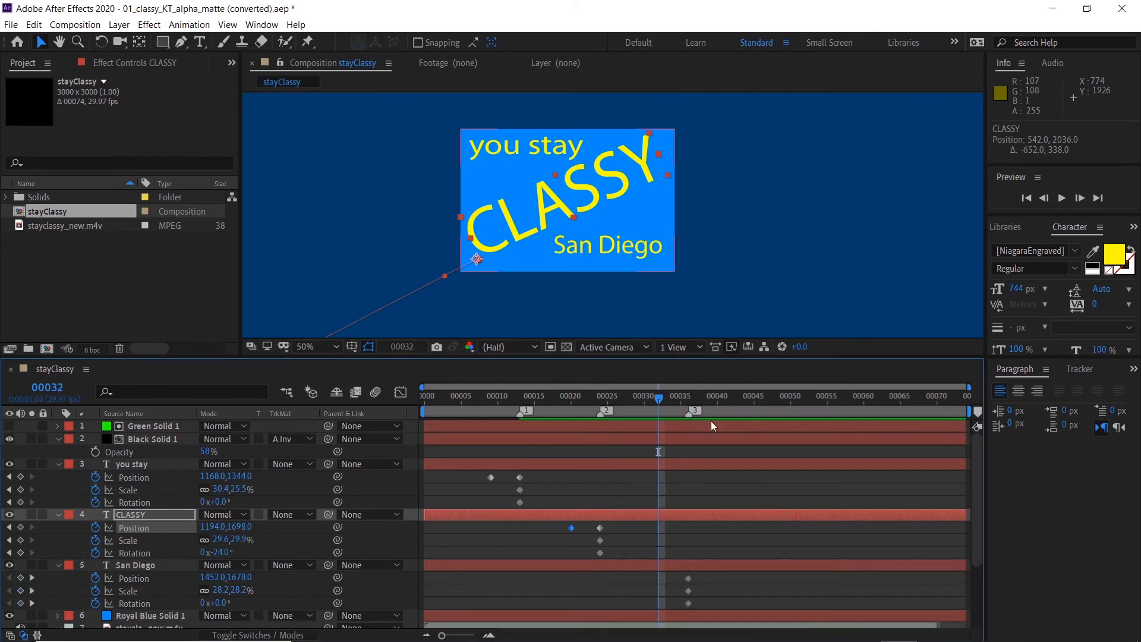
pyautogui.click(162, 569)
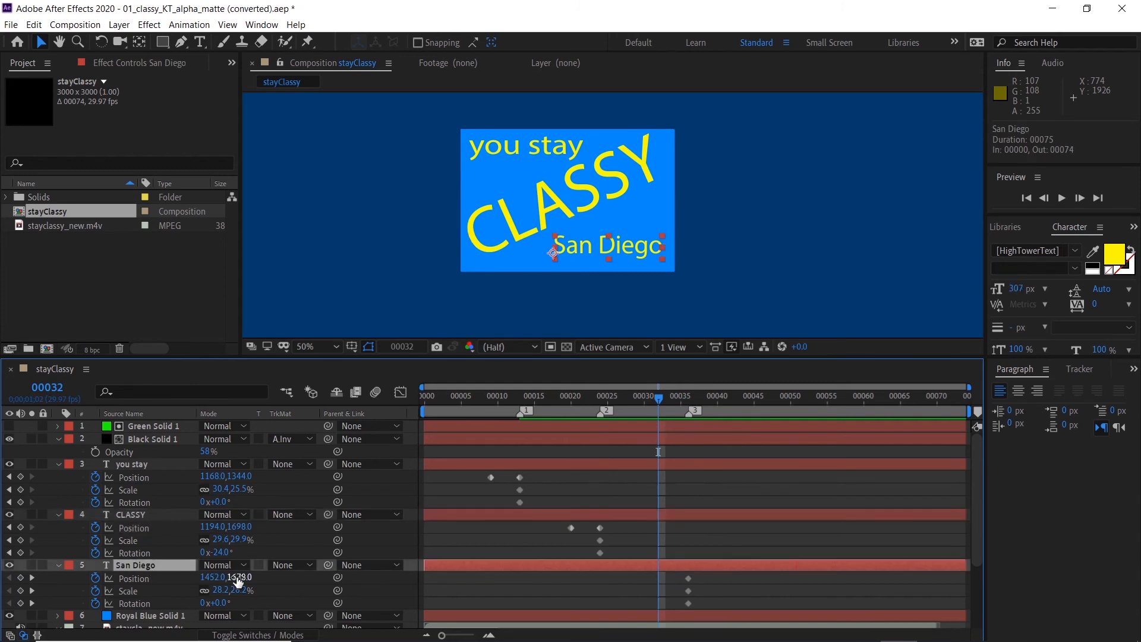
pyautogui.moveTo(240, 577); pyautogui.dragTo(325, 576)
# Step: Play the whole animation from the first frame and scrub through the markers to check all three words' entrances
pyautogui.click(607, 405)
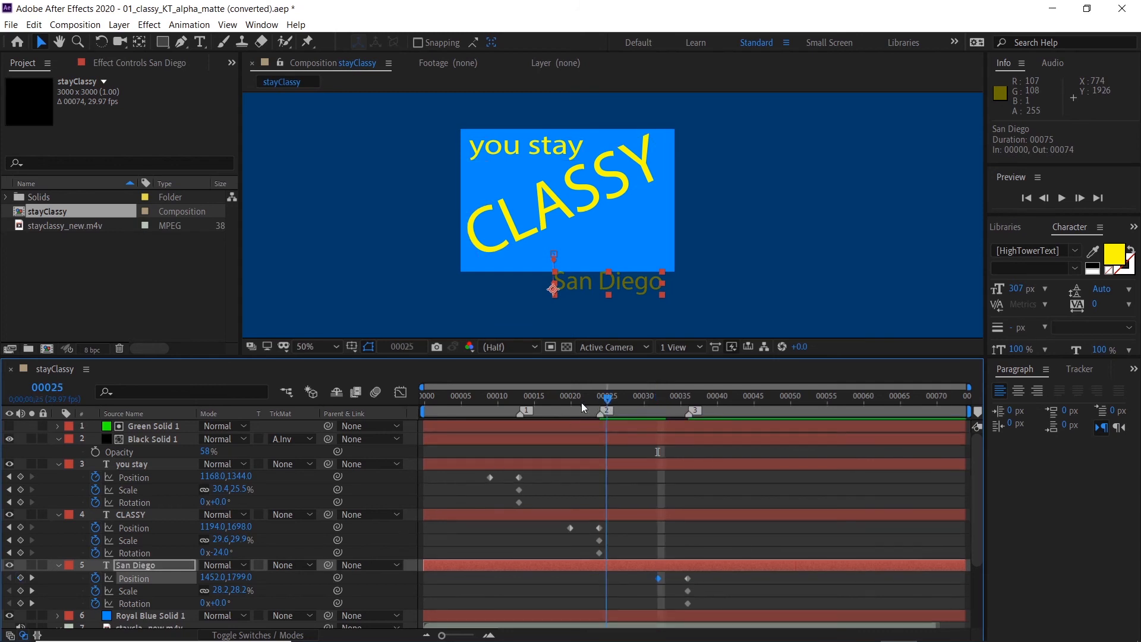
pyautogui.moveTo(591, 406); pyautogui.dragTo(409, 411)
pyautogui.press('space')
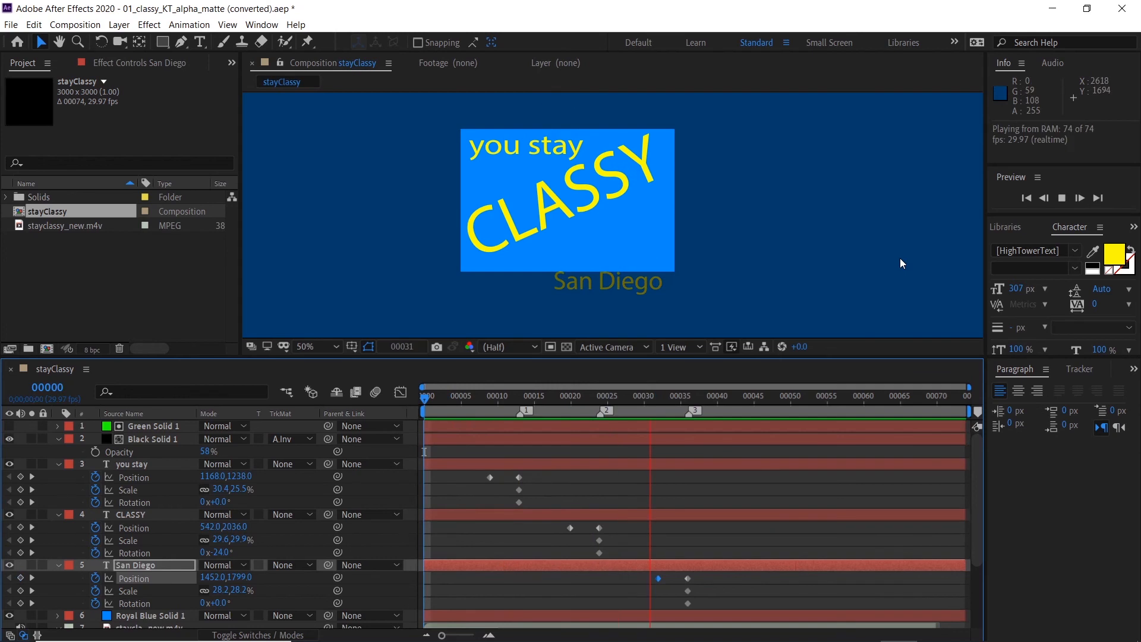
pyautogui.press('space')
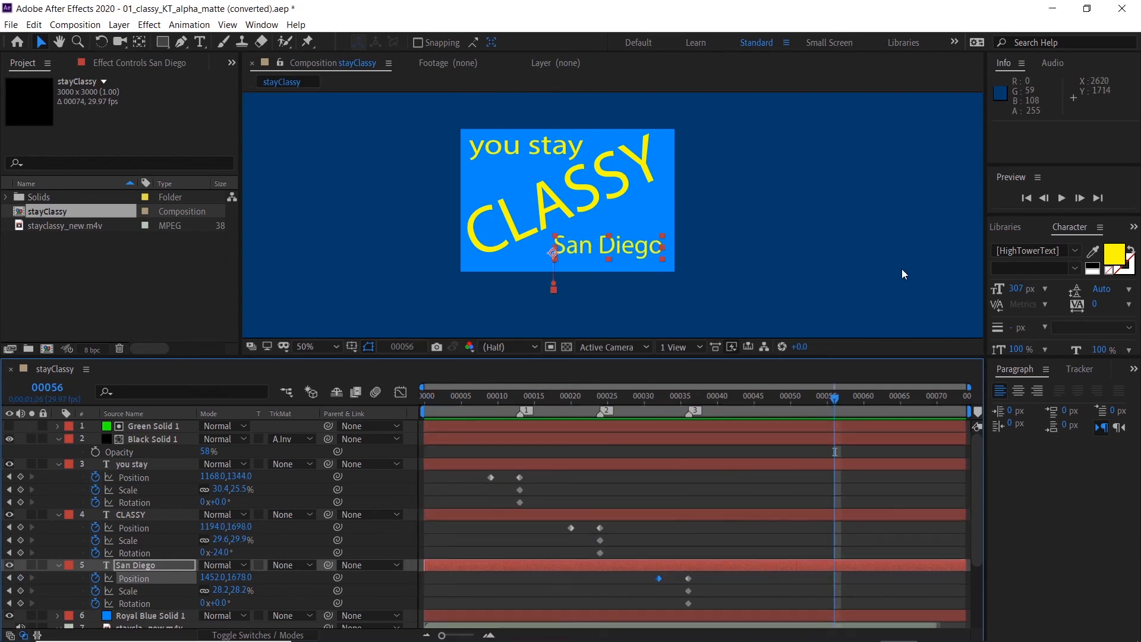
pyautogui.press('space')
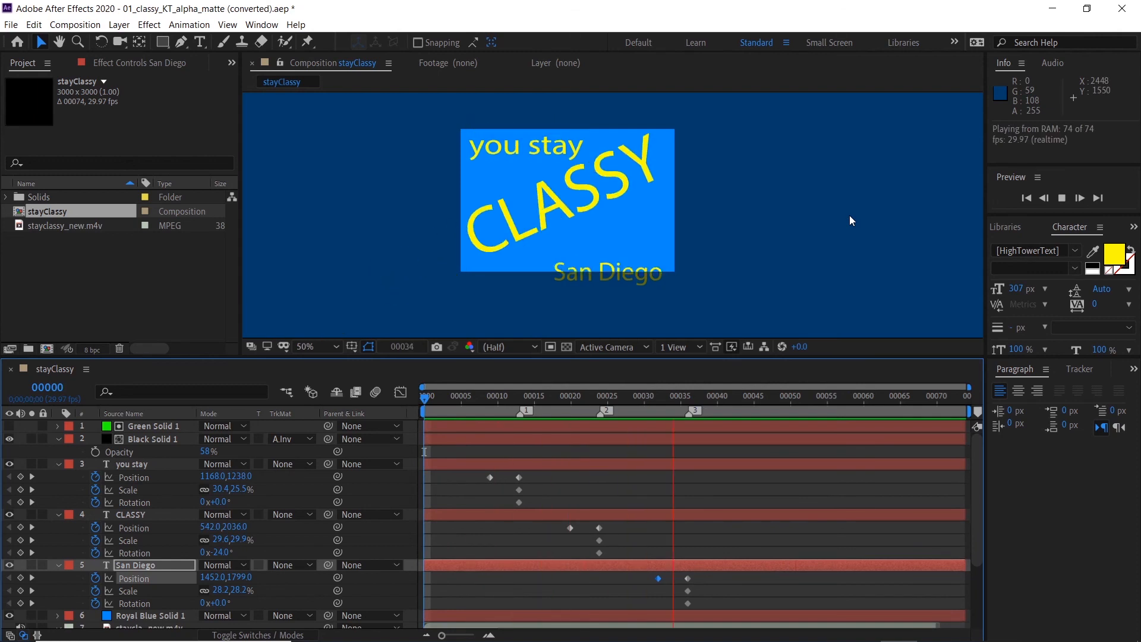
pyautogui.press('space')
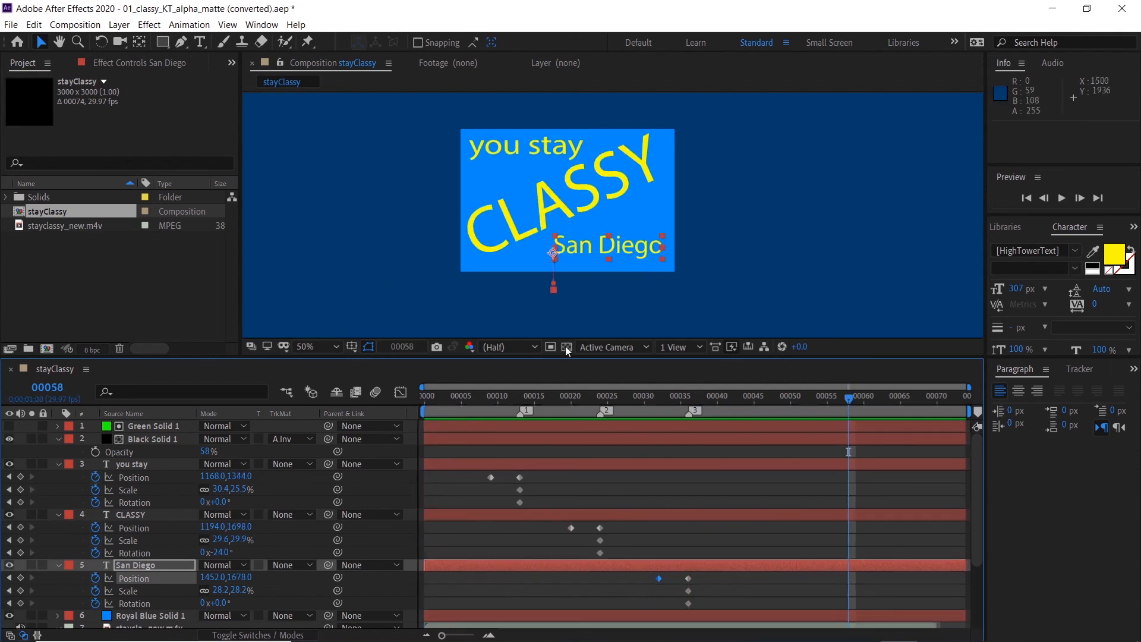
pyautogui.moveTo(493, 397); pyautogui.dragTo(680, 404)
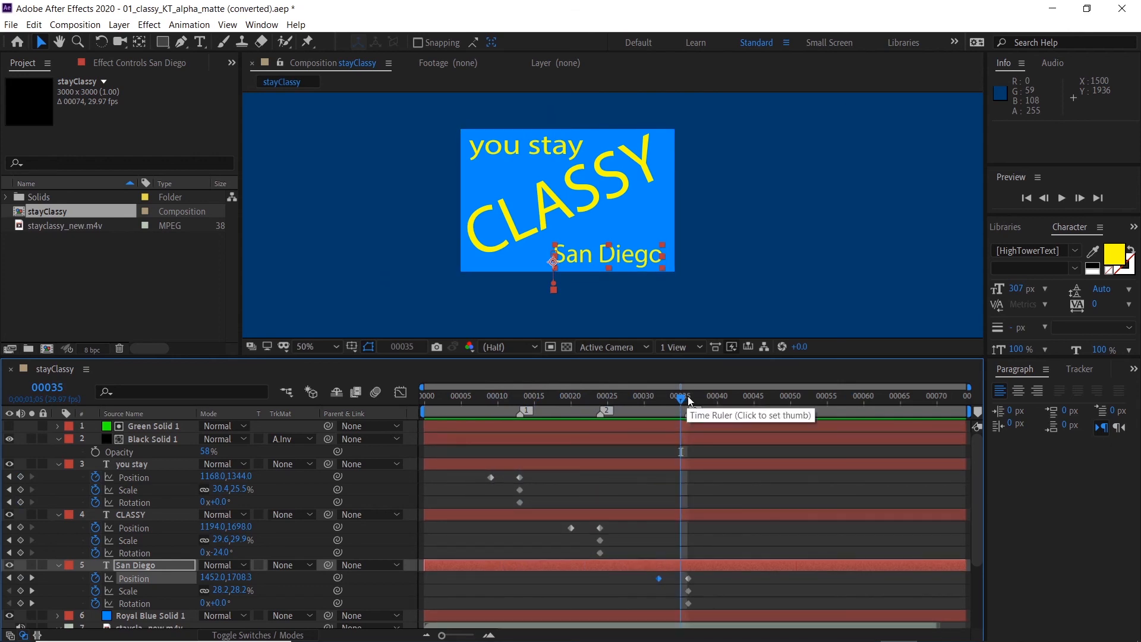
pyautogui.hotkey('shift', '3')
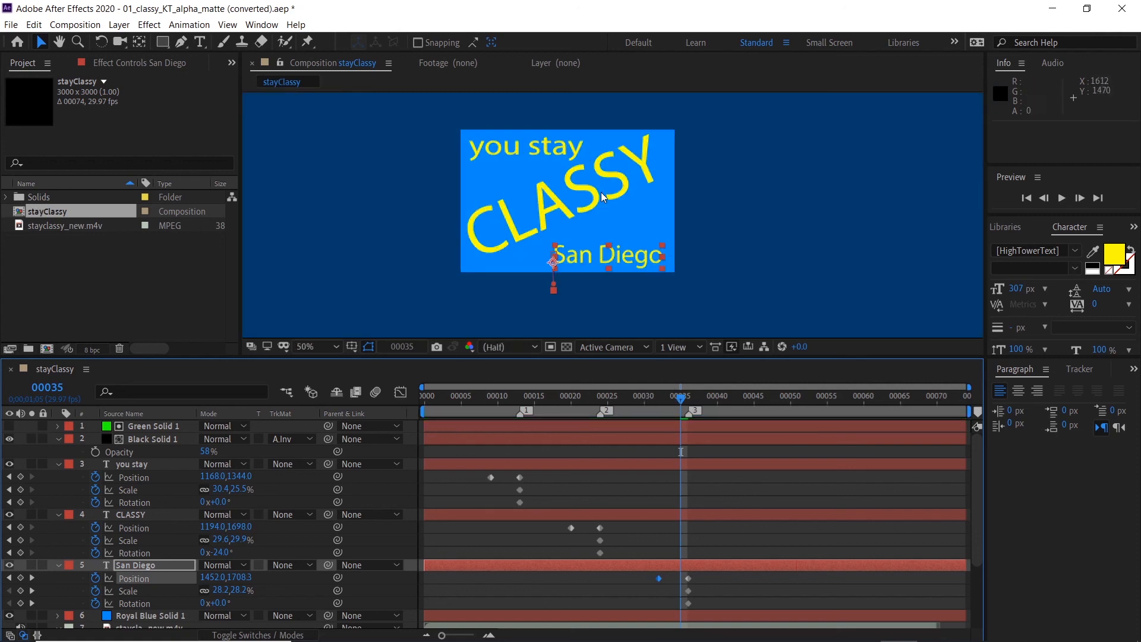
# Step: Change the stayClassy composition size to 720 x 480 px in its composition settings
pyautogui.rightClick(32, 211)
pyautogui.click(45, 217)
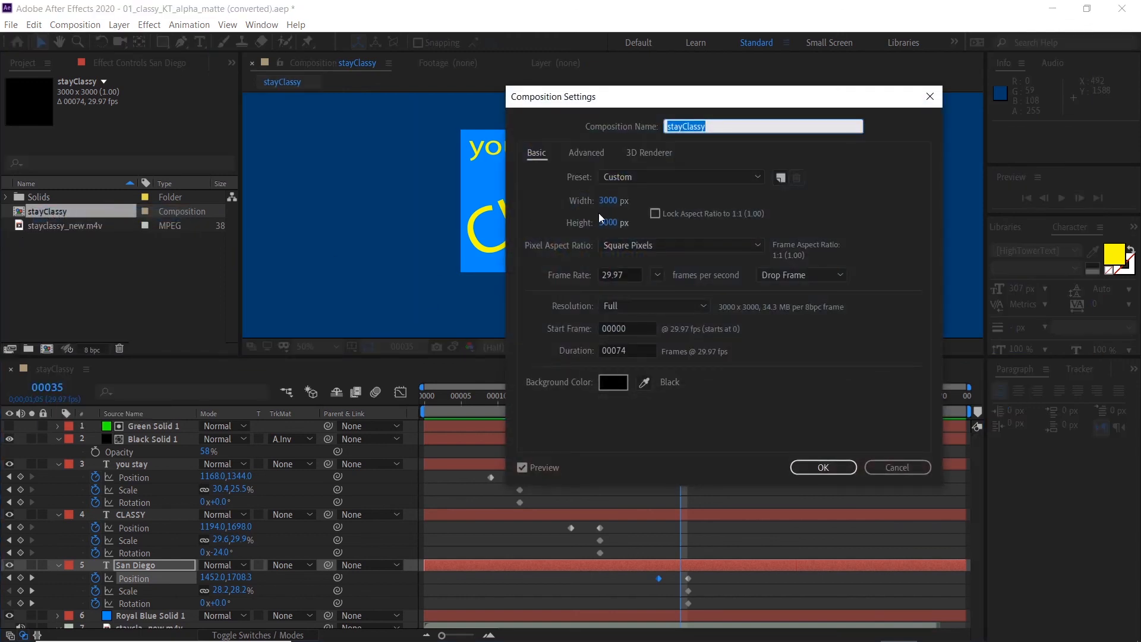
pyautogui.click(608, 200)
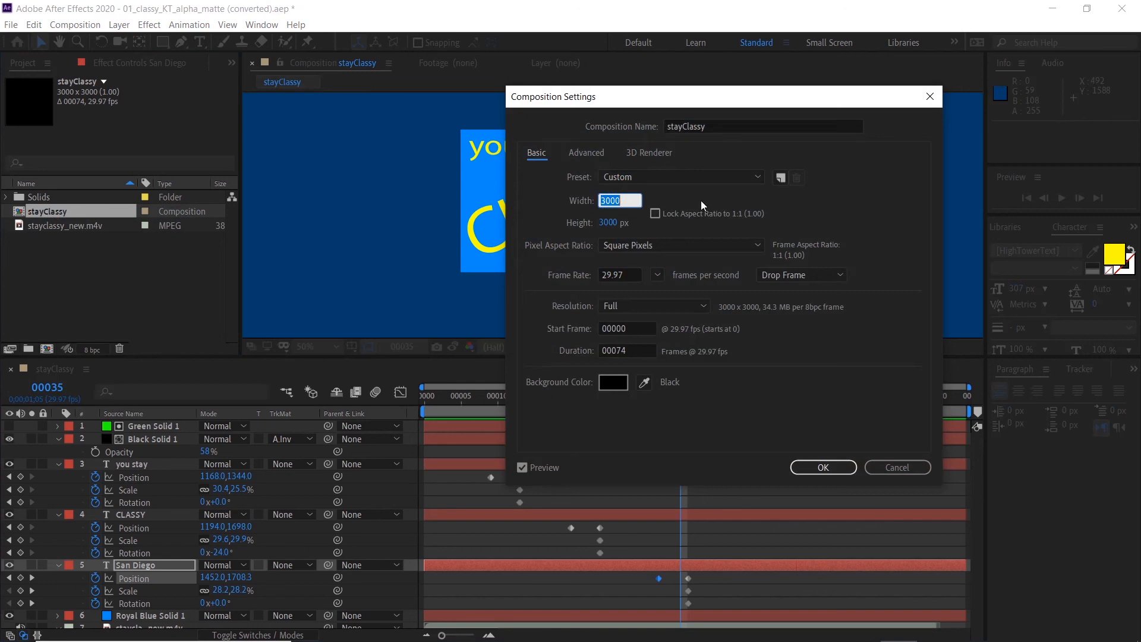
pyautogui.write('720')
pyautogui.press('Tab')
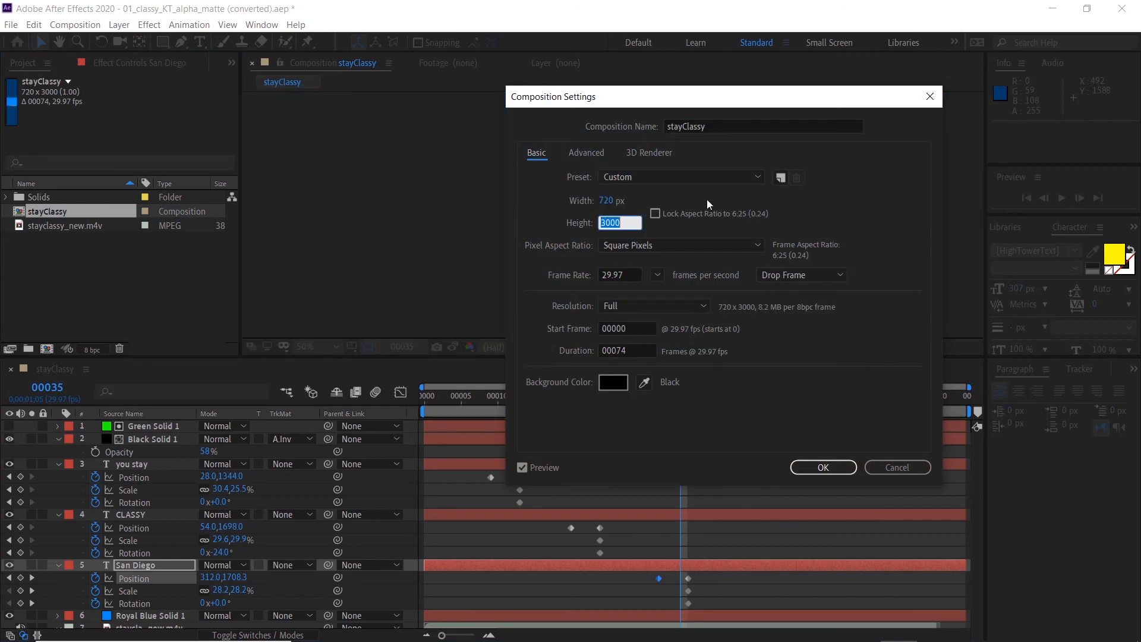
pyautogui.write('4840')
pyautogui.press('BackSpace')
pyautogui.press('BackSpace')
pyautogui.write('0')
pyautogui.press('Return')
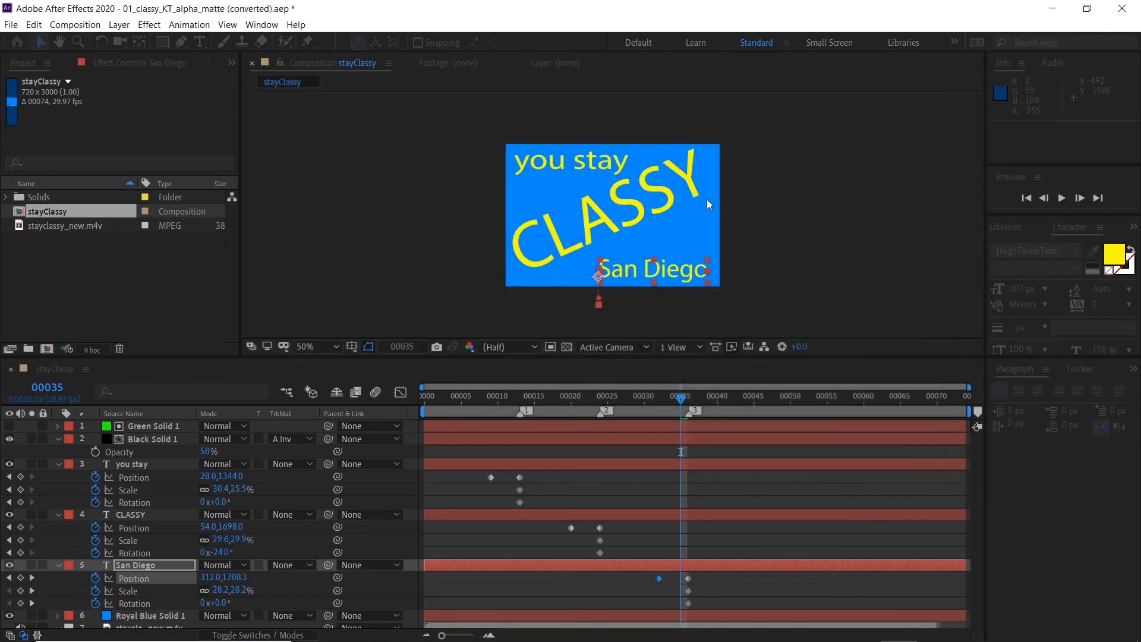